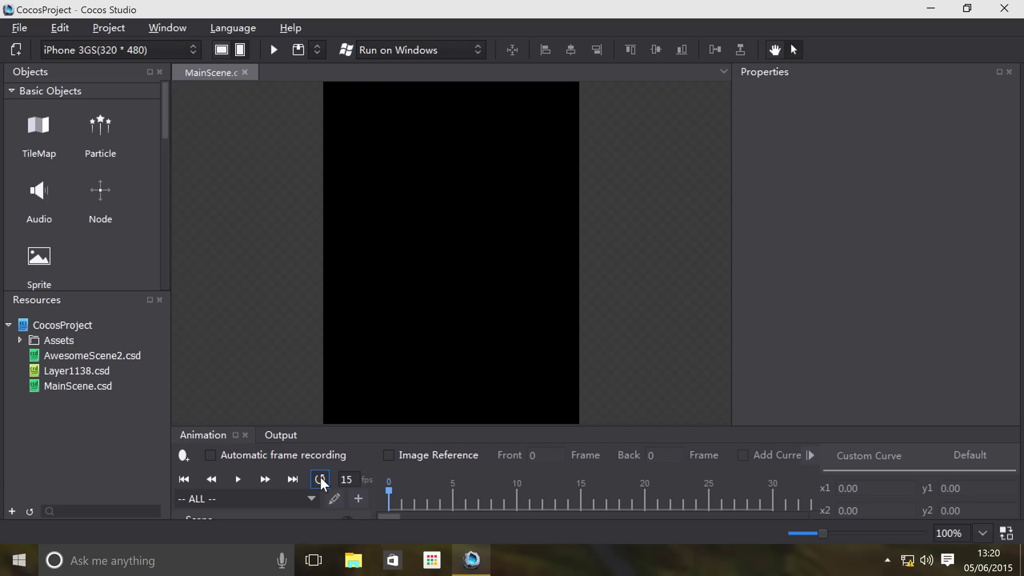
Reopen the Animation panel and drag its splitter up to make the timeline much taller
click(169, 30)
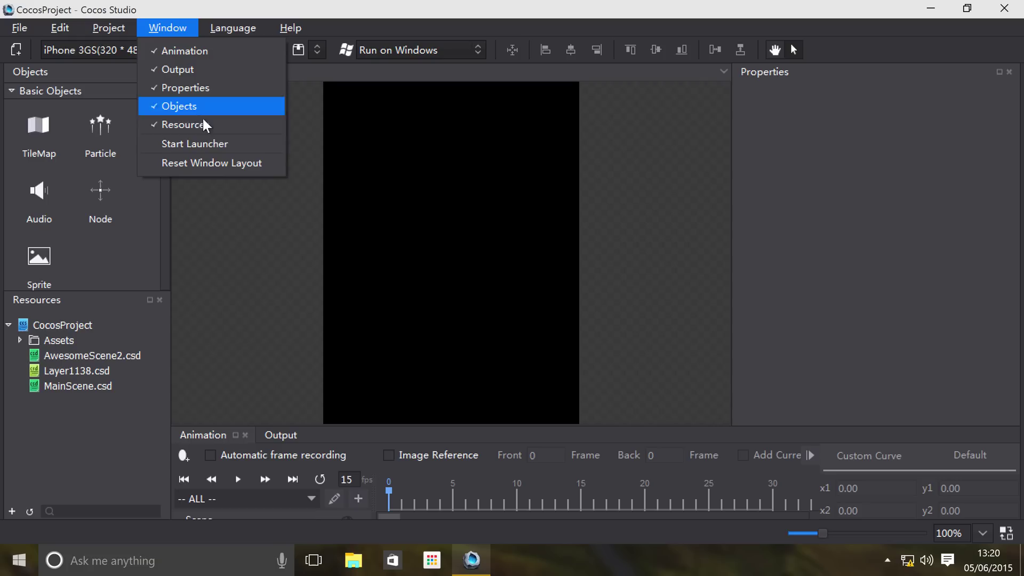
click(209, 50)
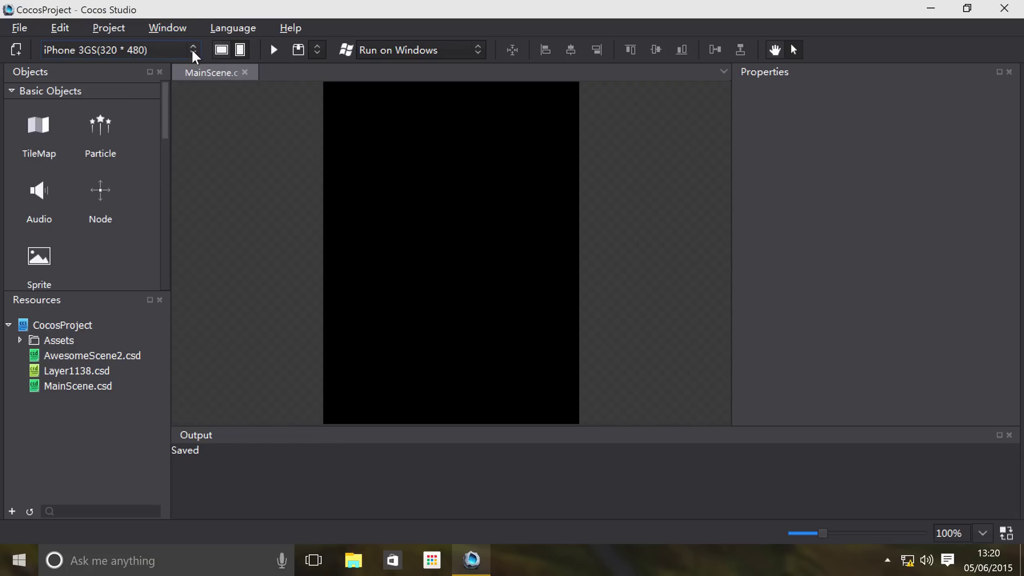
click(184, 28)
click(168, 48)
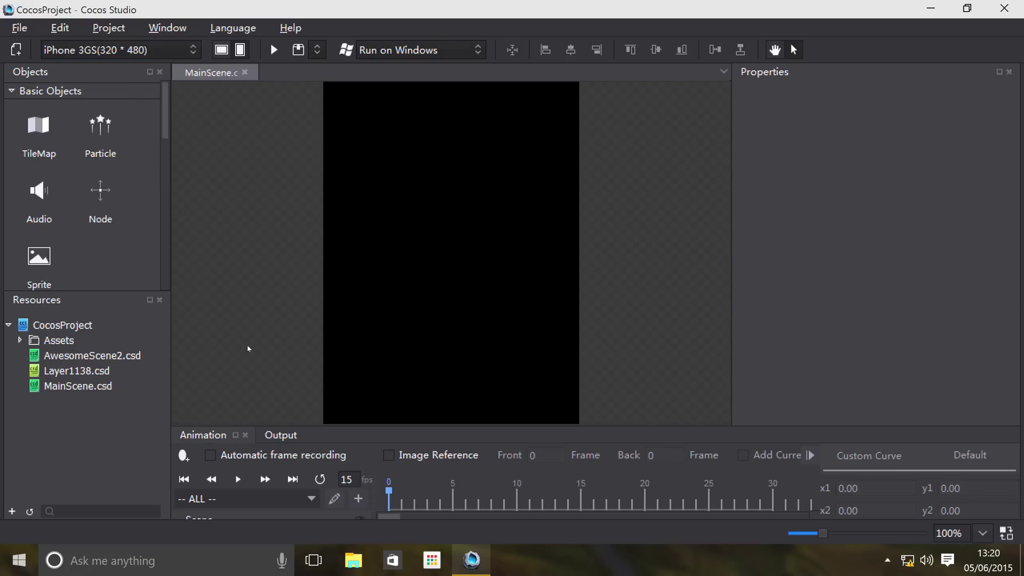
drag(334, 425, 261, 248)
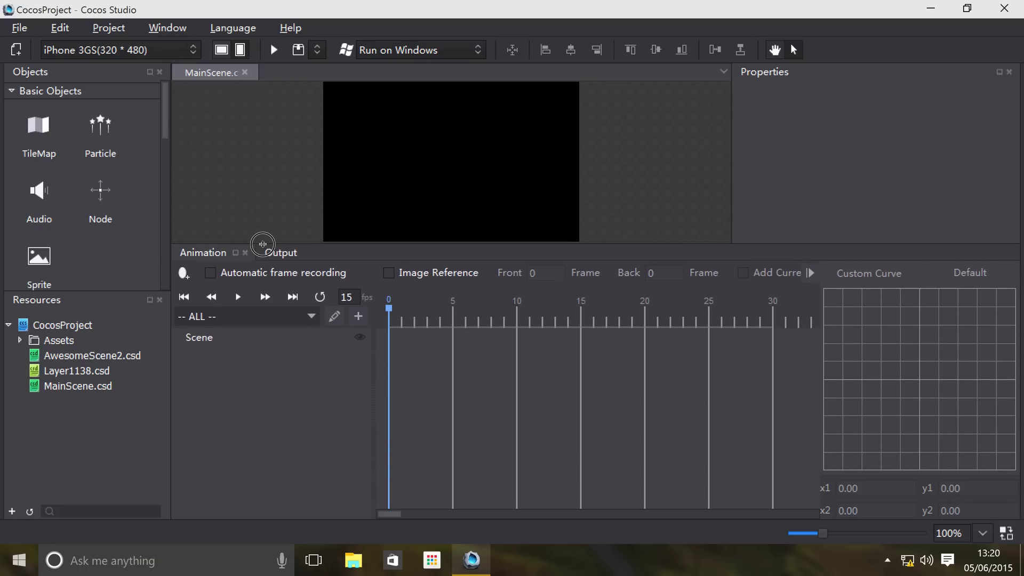
Drag Golden_Egg.png from the Assets folder onto the scene canvas, then select the Scene row
double_click(34, 341)
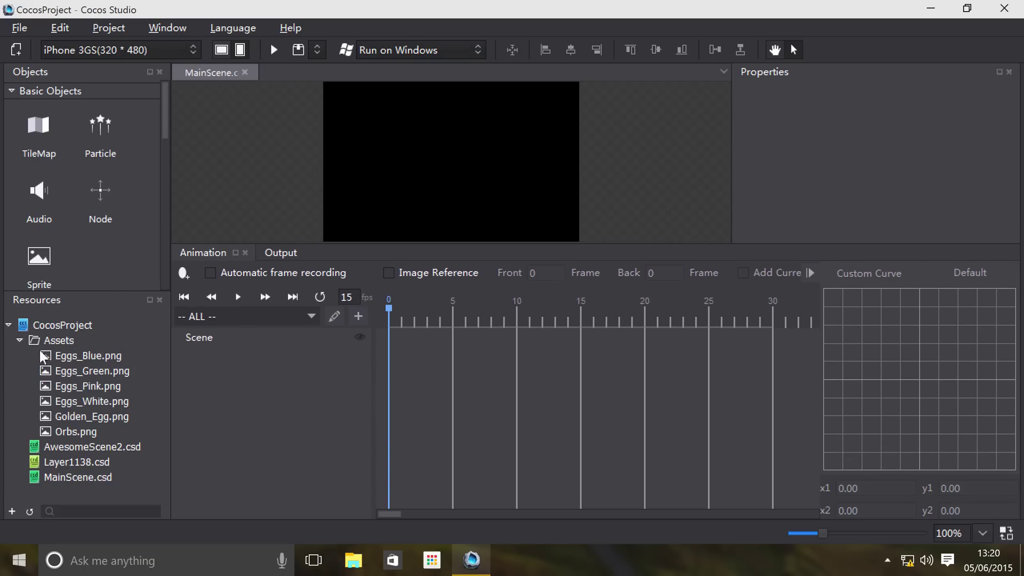
click(72, 417)
drag(72, 418, 445, 169)
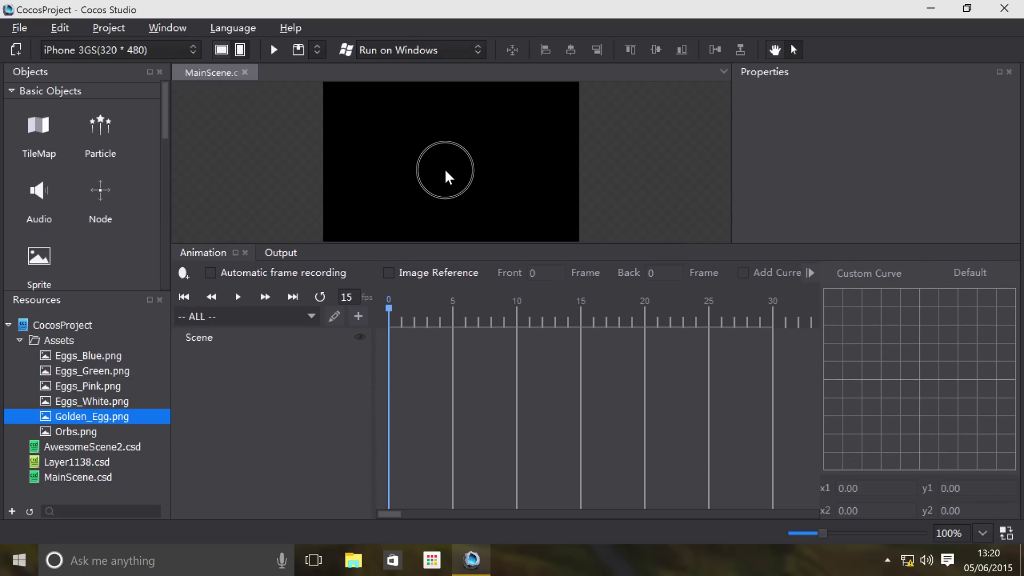
drag(101, 416, 429, 186)
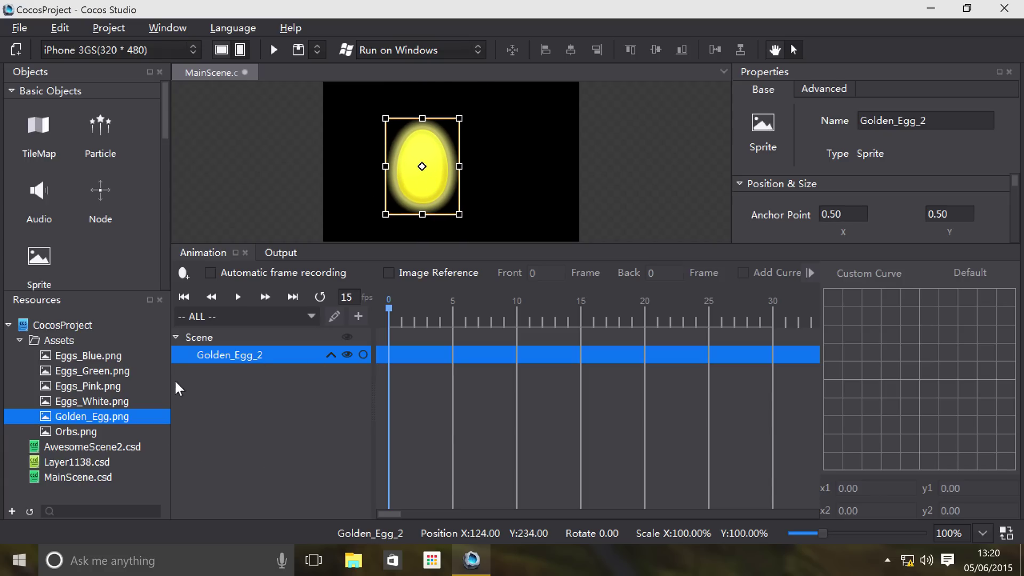
click(208, 337)
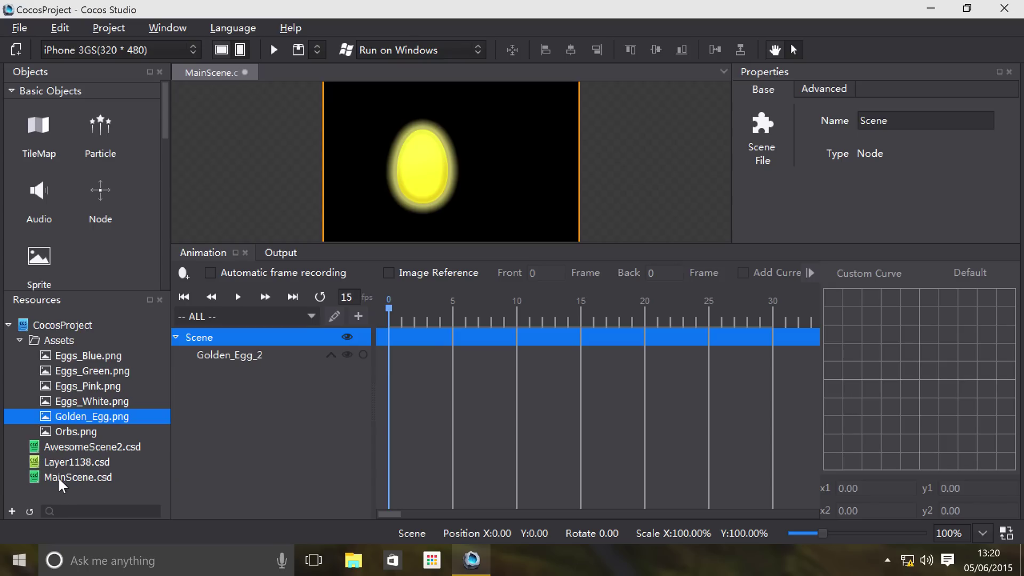
Select Golden_Egg_2 and change its Name to HelloCocos
click(307, 361)
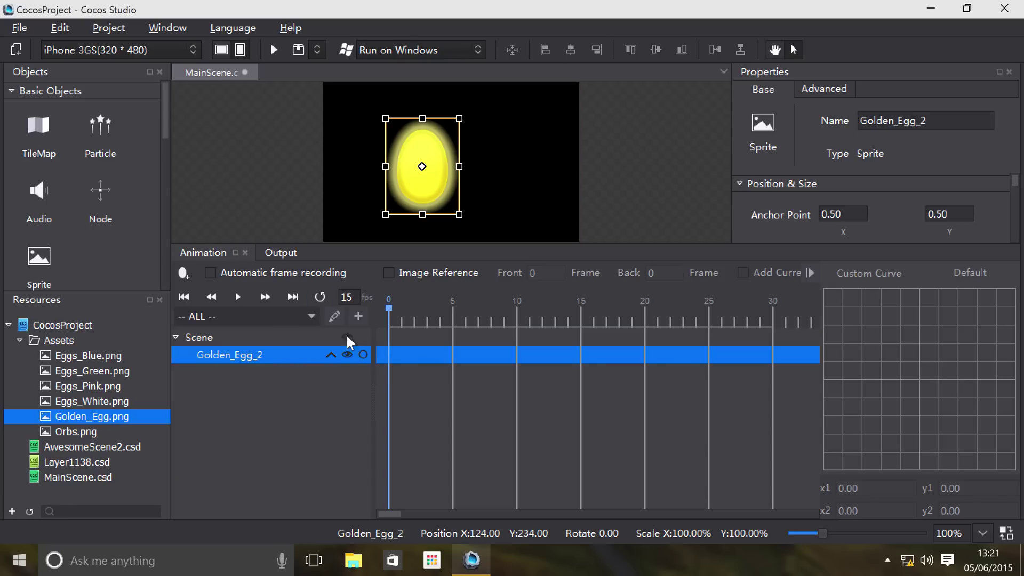
double_click(904, 125)
text(HelloCocos)
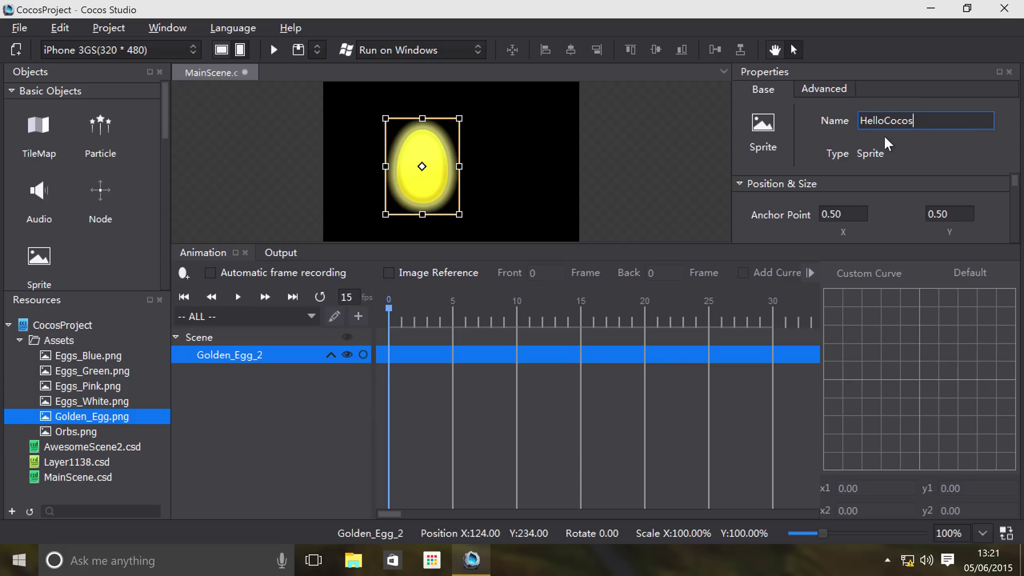
key(Return)
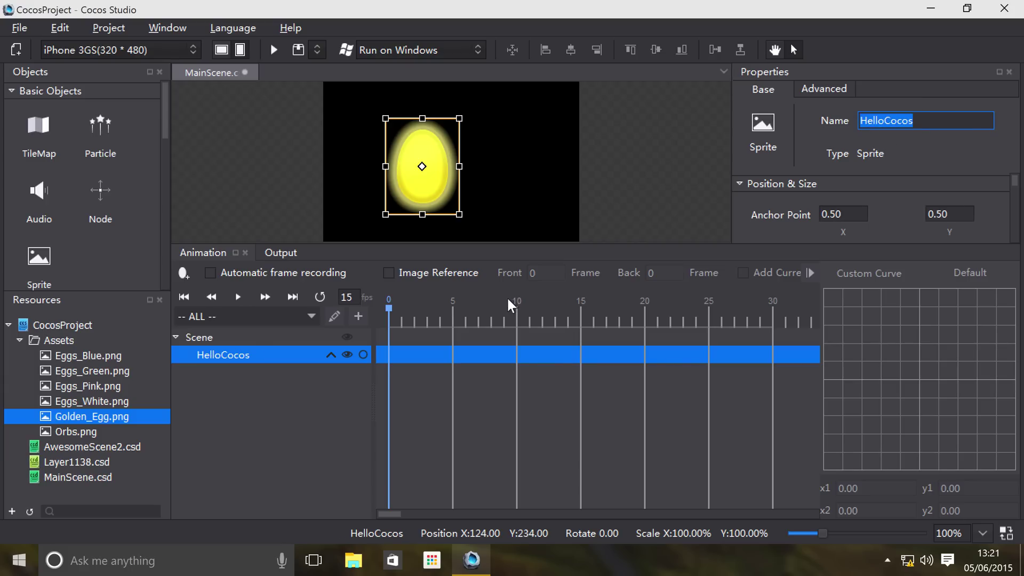
Expand HelloCocos's tracks, toggle the sprite's visibility off and on, then collapse the tracks
click(331, 355)
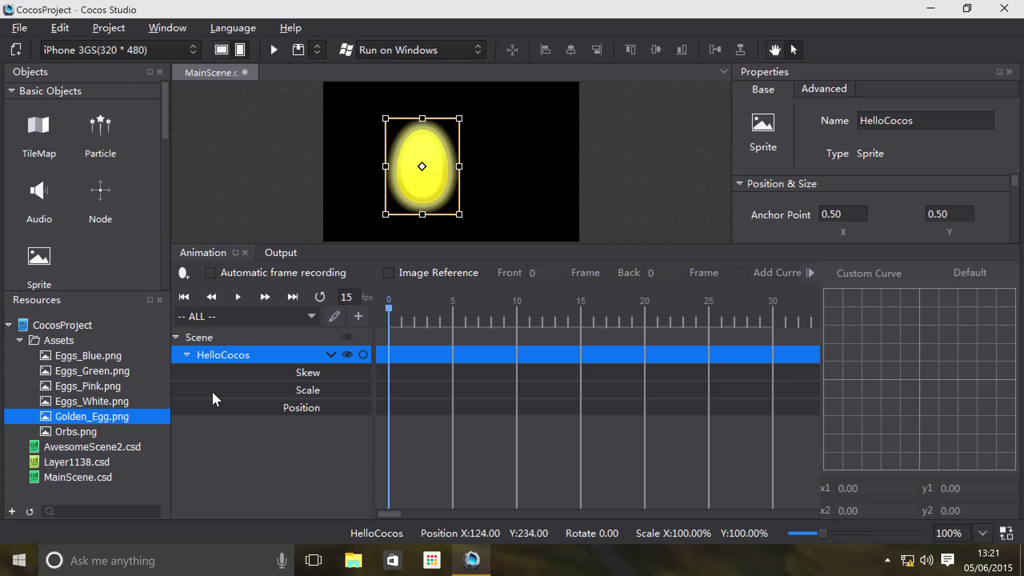
click(347, 354)
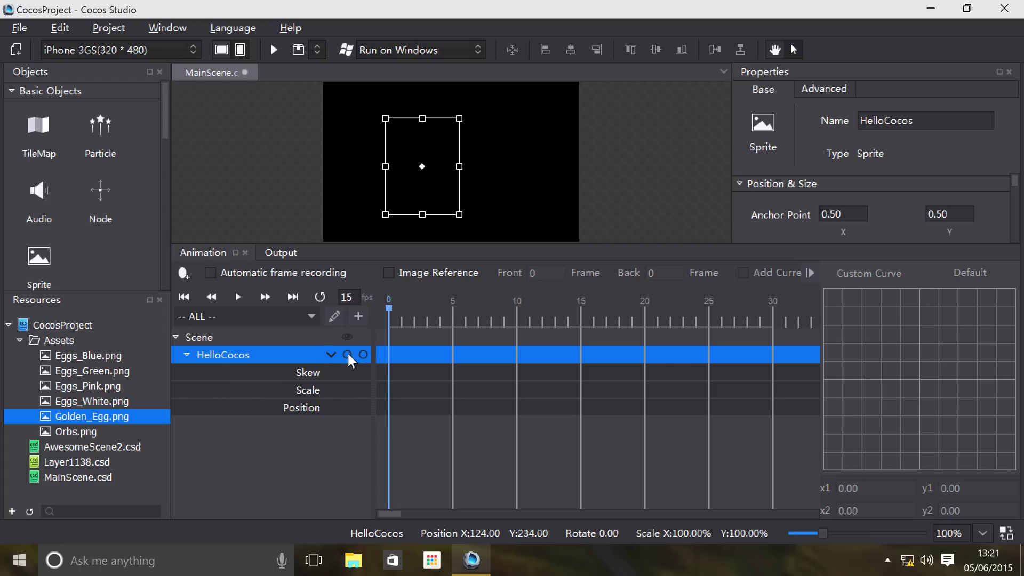
click(347, 355)
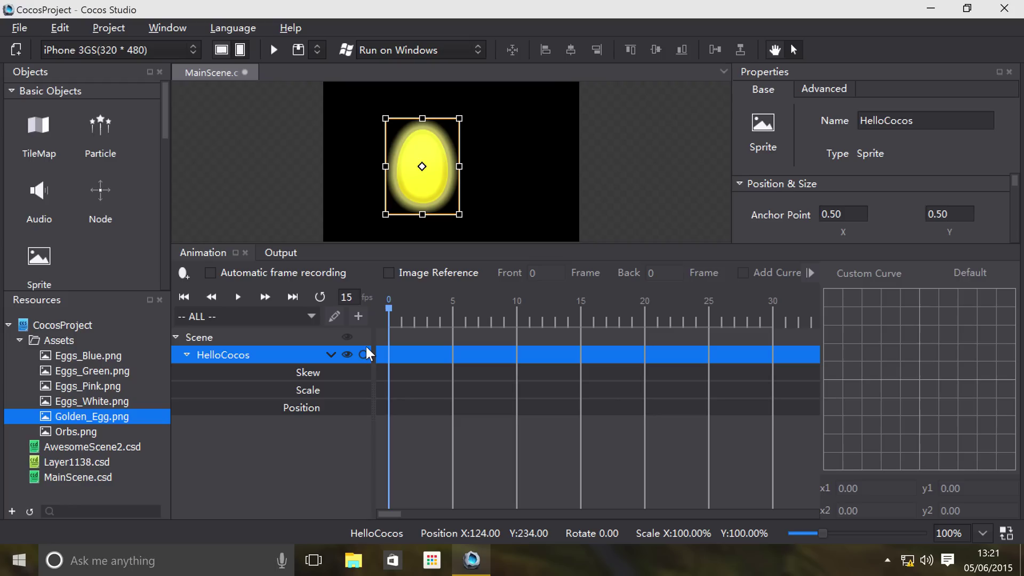
click(187, 354)
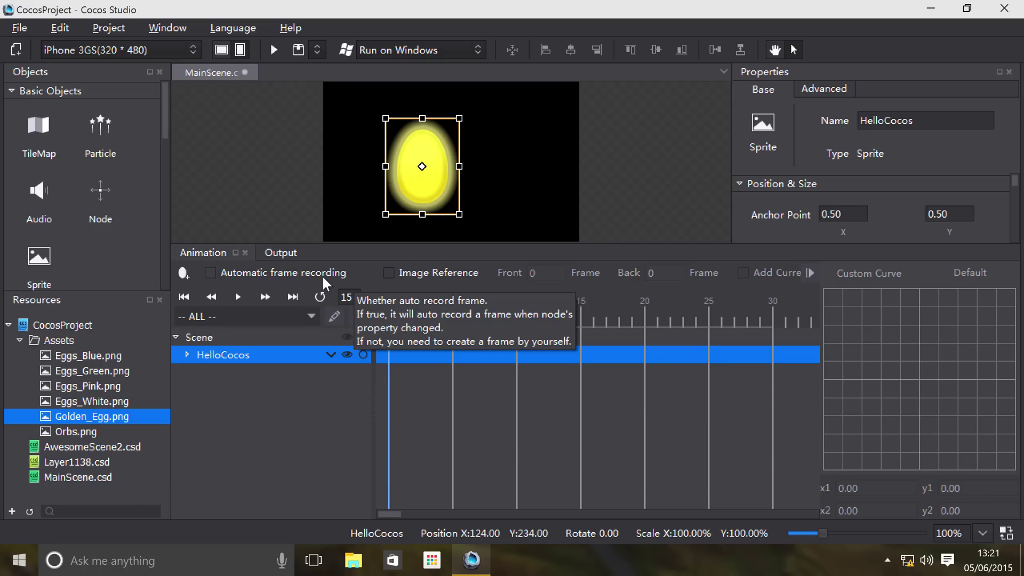
click(223, 318)
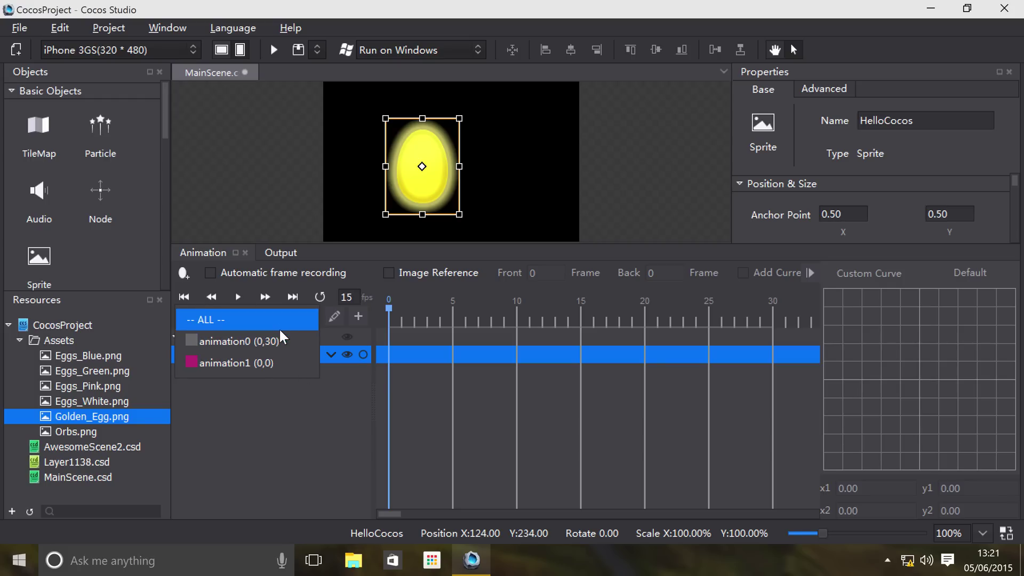
click(298, 314)
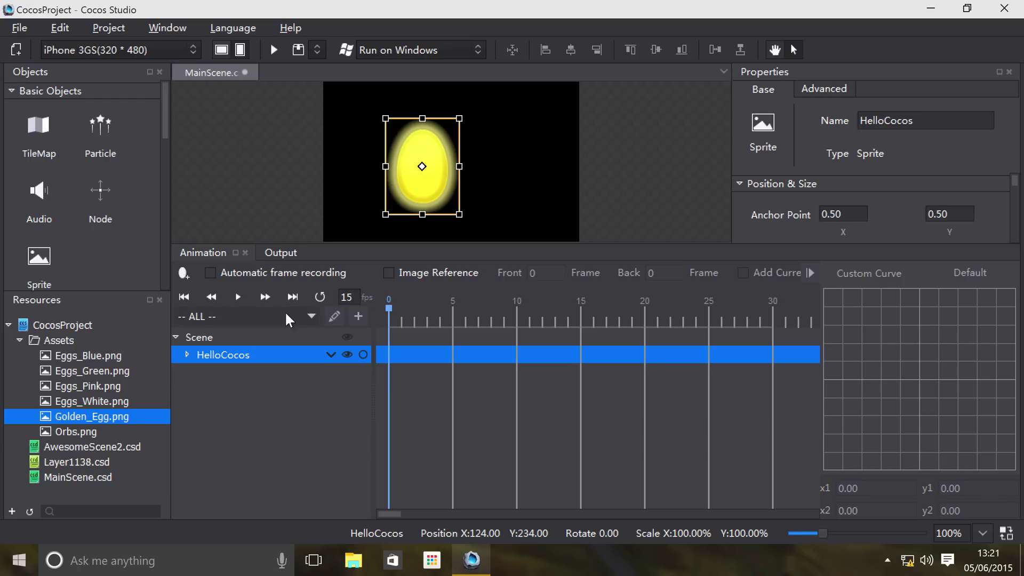
click(285, 315)
click(305, 314)
click(329, 316)
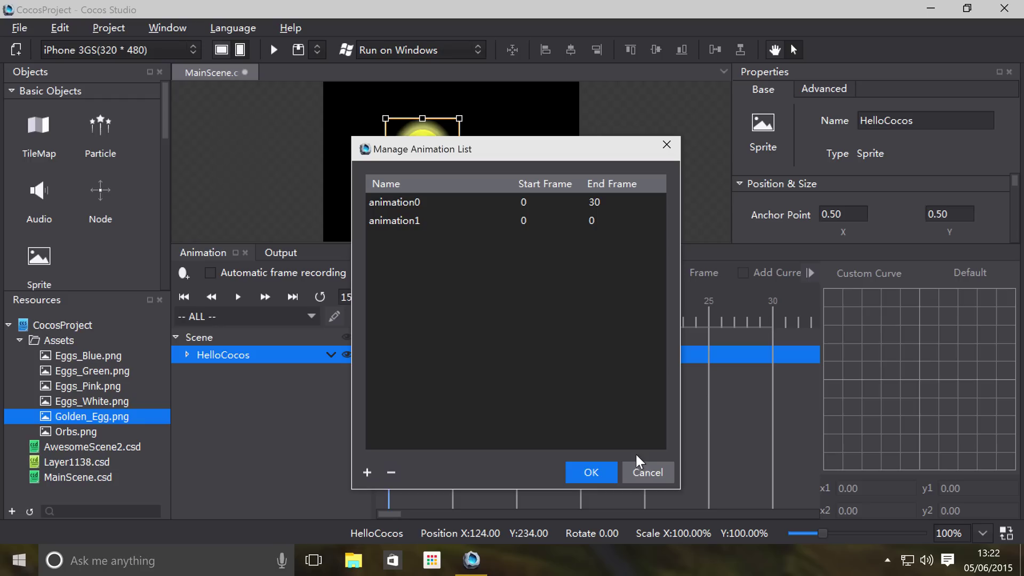
click(630, 470)
click(358, 317)
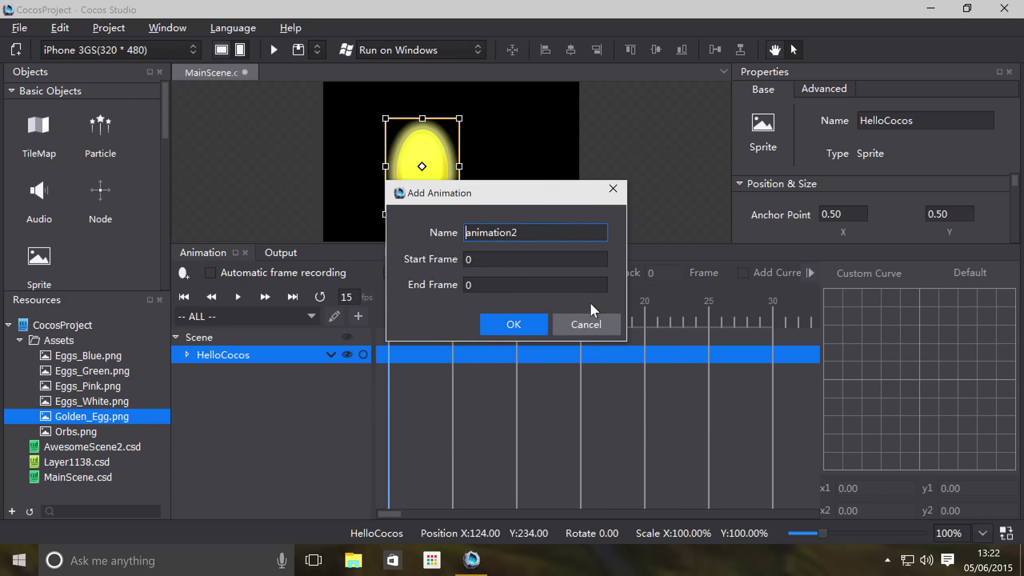
click(578, 319)
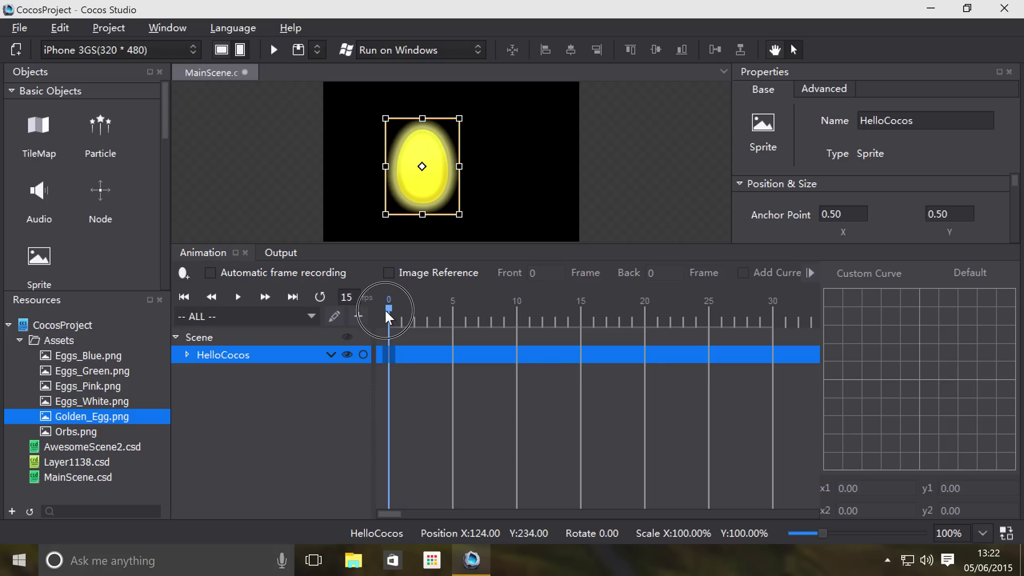
Add keyframes for HelloCocos at frame 0 and frame 30
right_click(386, 352)
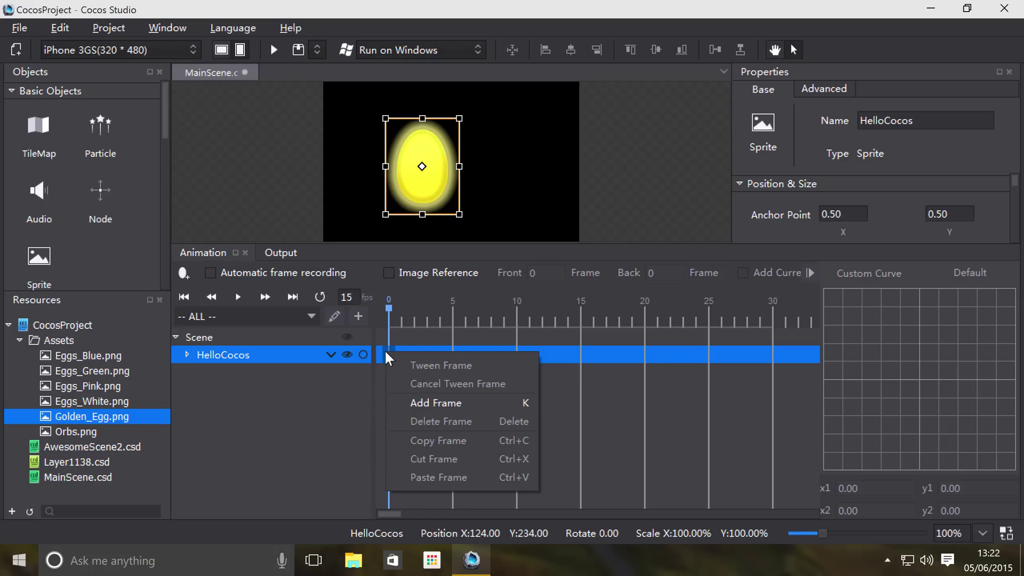
click(437, 409)
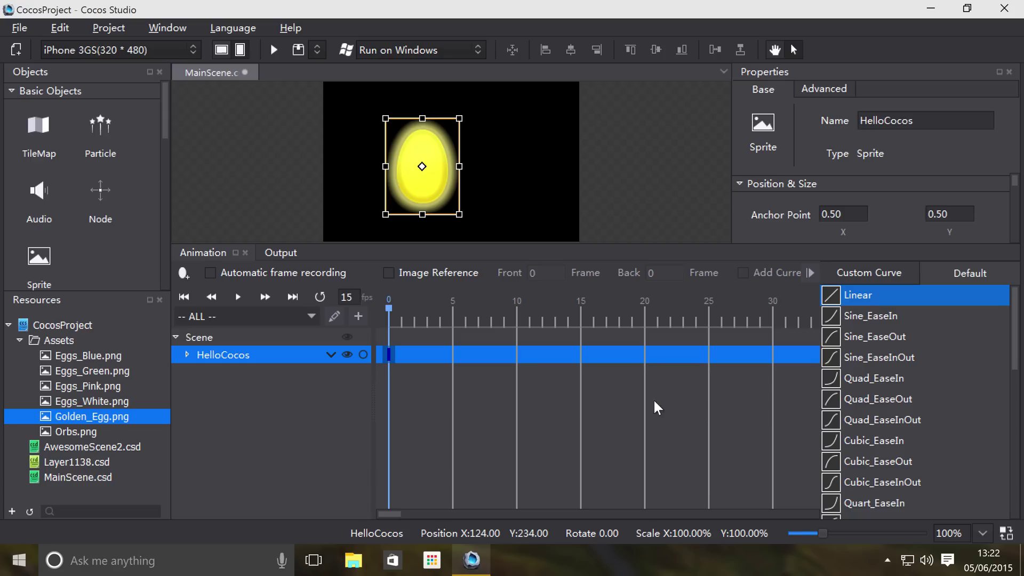
click(770, 351)
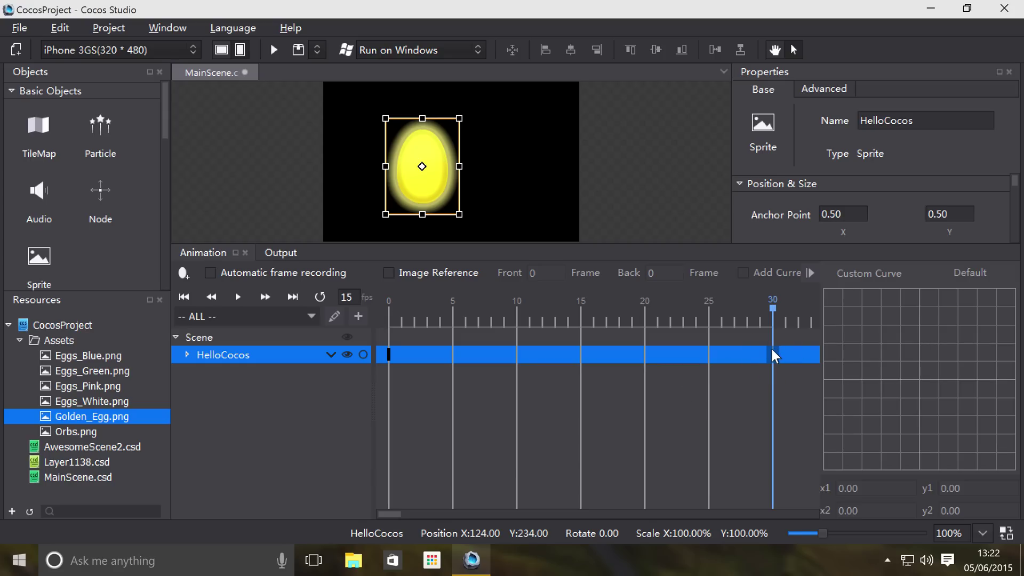
right_click(770, 349)
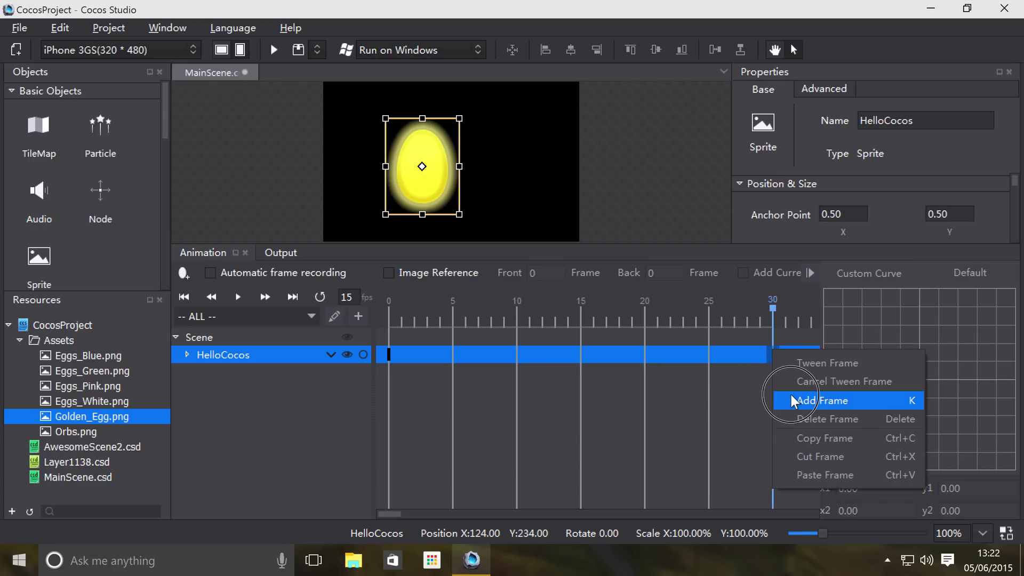
click(791, 396)
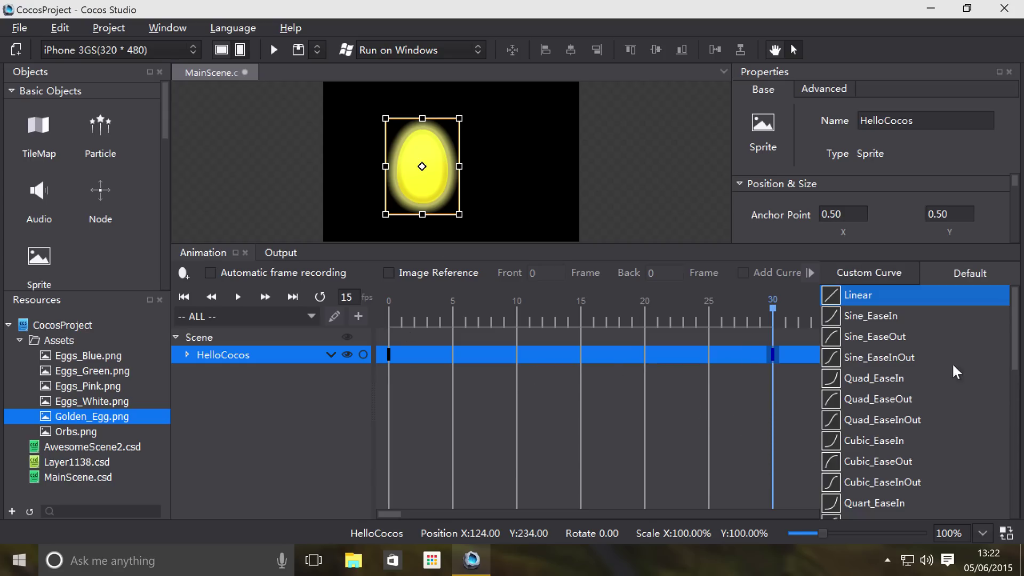
Move the egg right to about X 370 at frame 30, then scrub the timeline to preview
drag(435, 208, 621, 201)
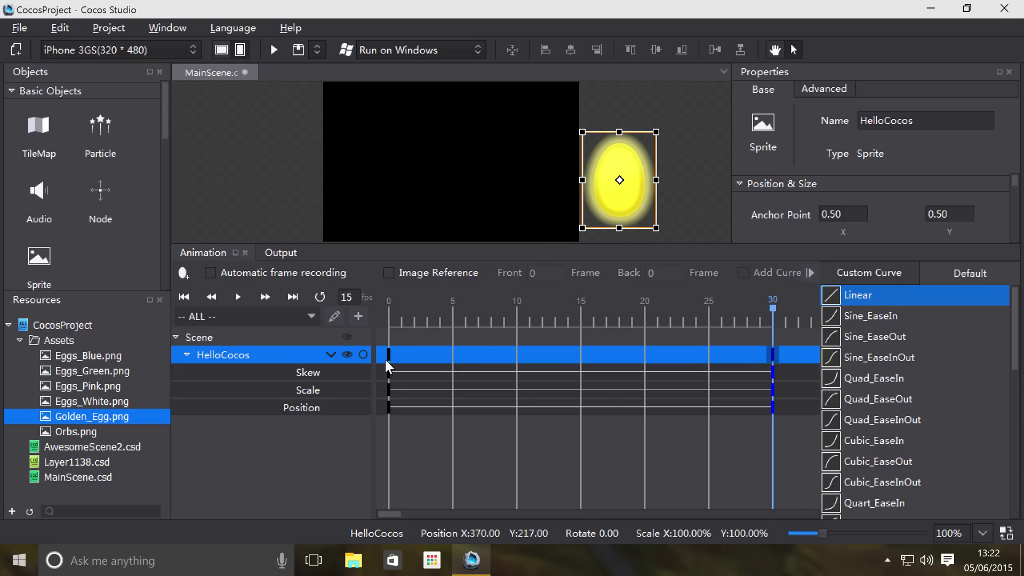
mouse_move(385, 357)
mouse_down()
mouse_move(412, 354)
mouse_move(390, 361)
mouse_up()
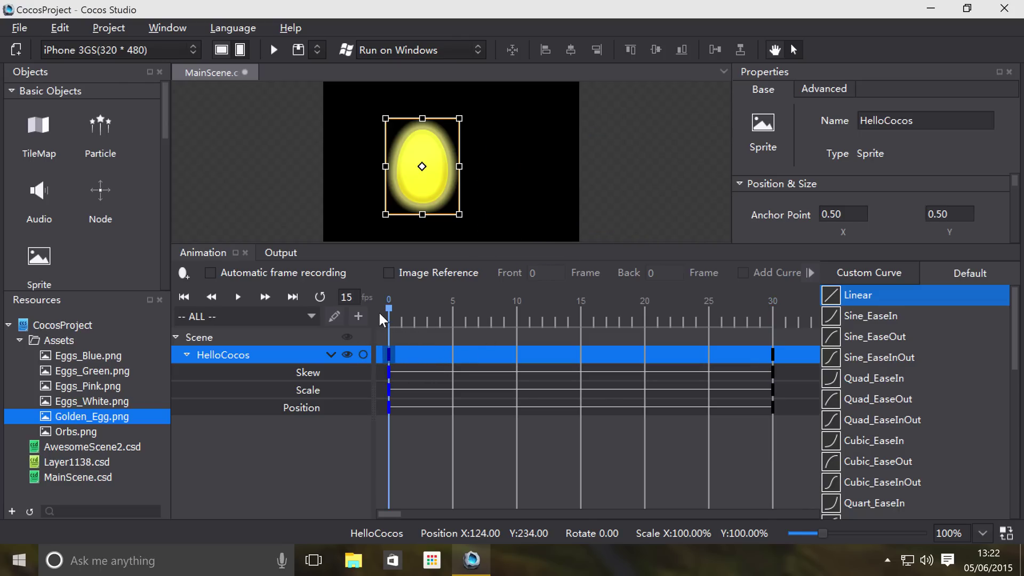
drag(389, 306, 353, 282)
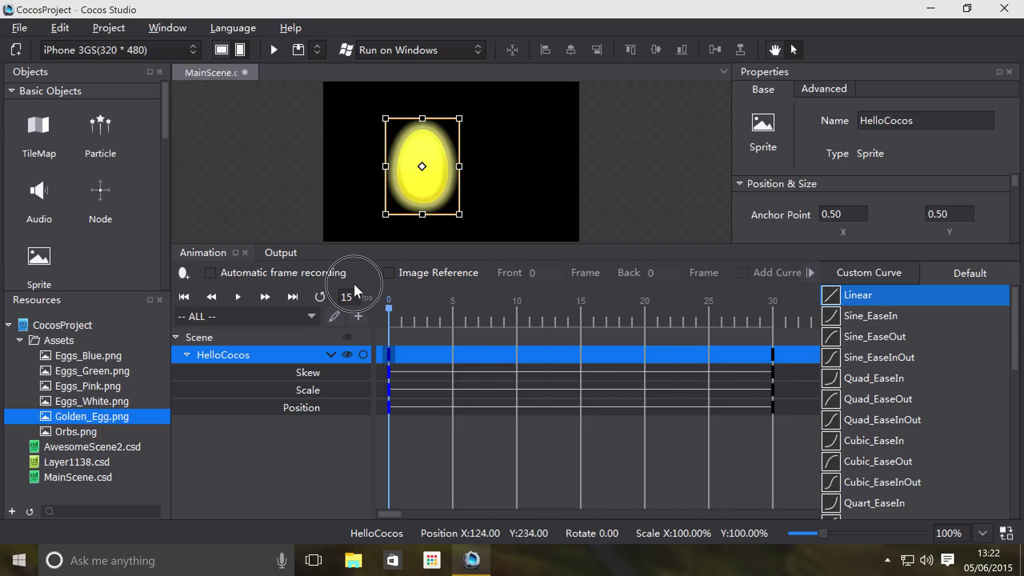
Play the slide animation, switch playback to Play Once, then back to Loop
click(239, 303)
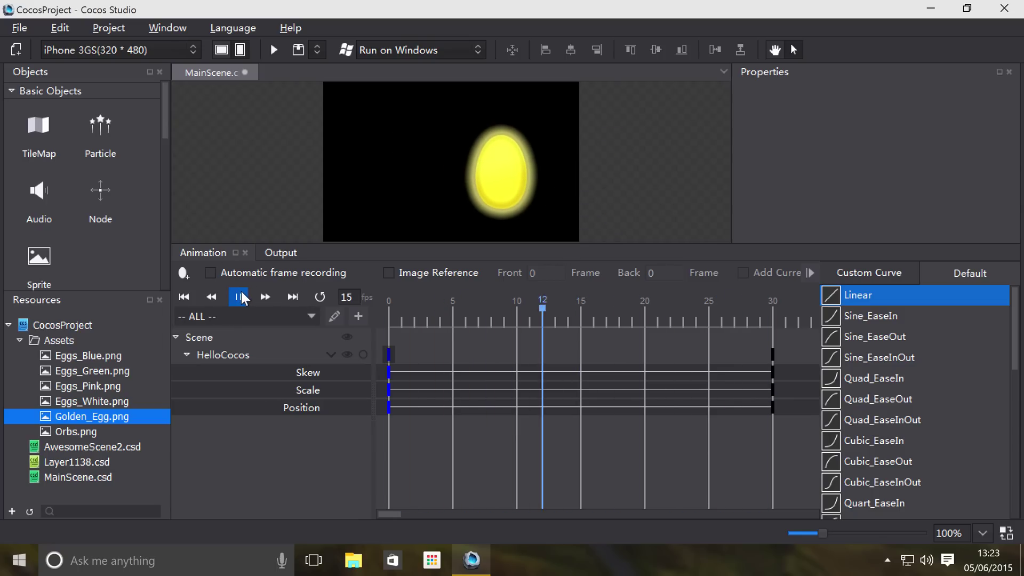
click(318, 295)
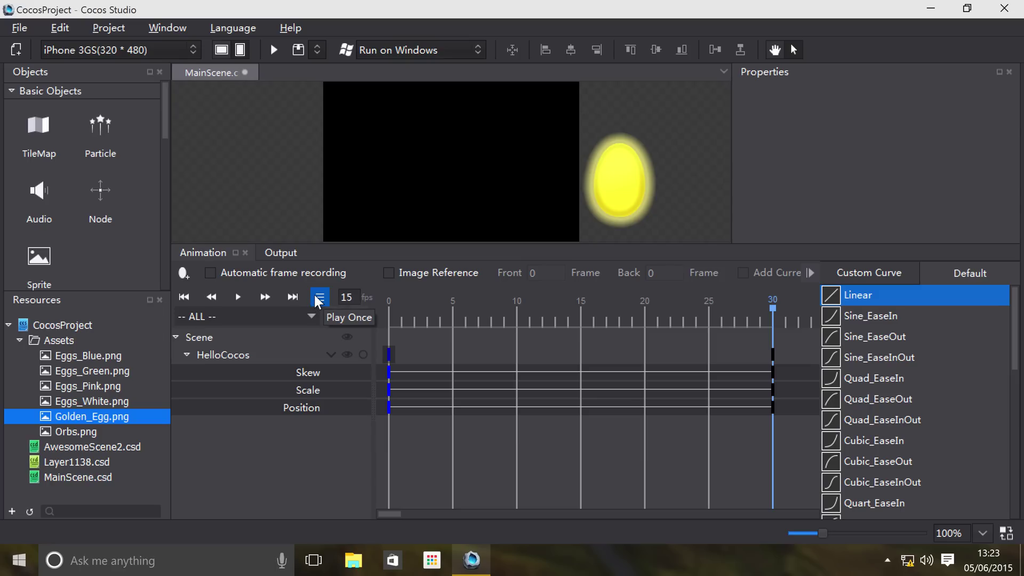
click(318, 297)
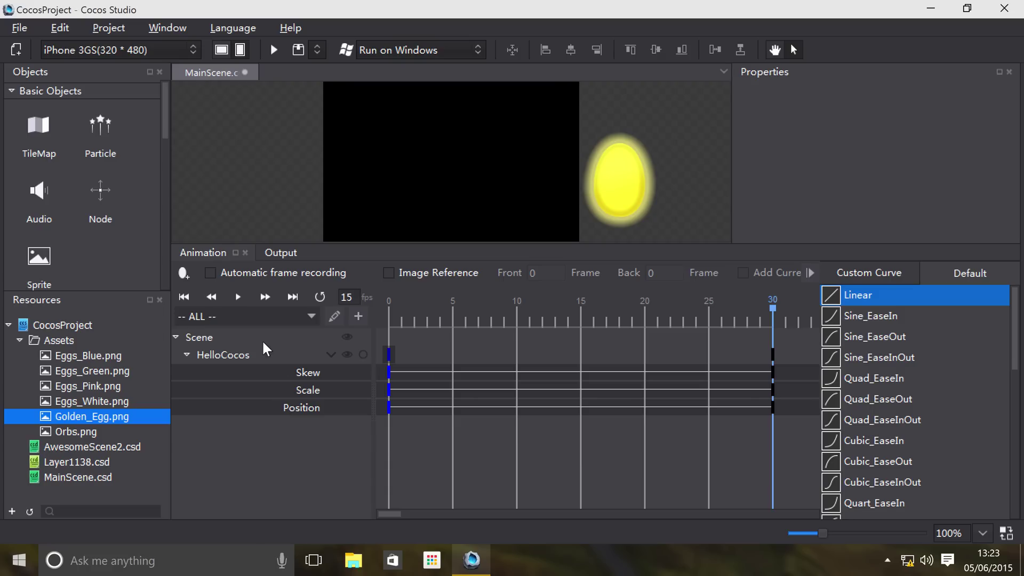
Add a new animation named TestAnim with Start Frame 15 and End Frame 25
click(314, 318)
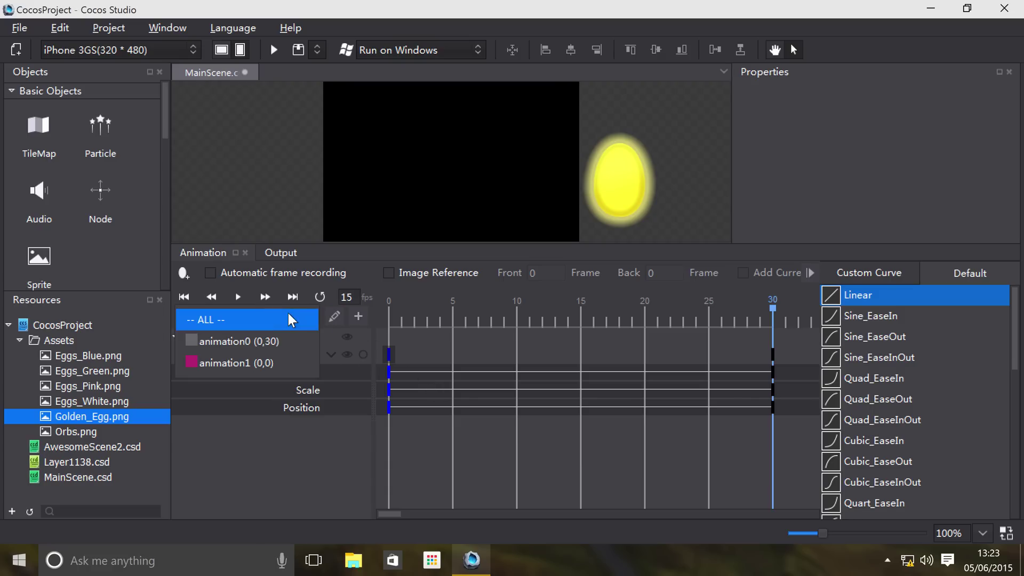
click(359, 318)
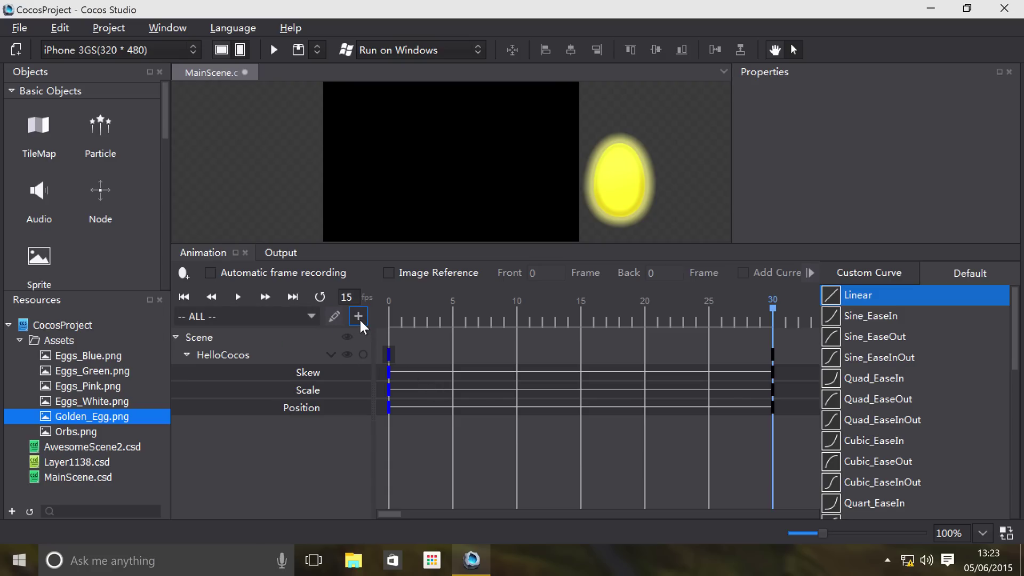
click(358, 316)
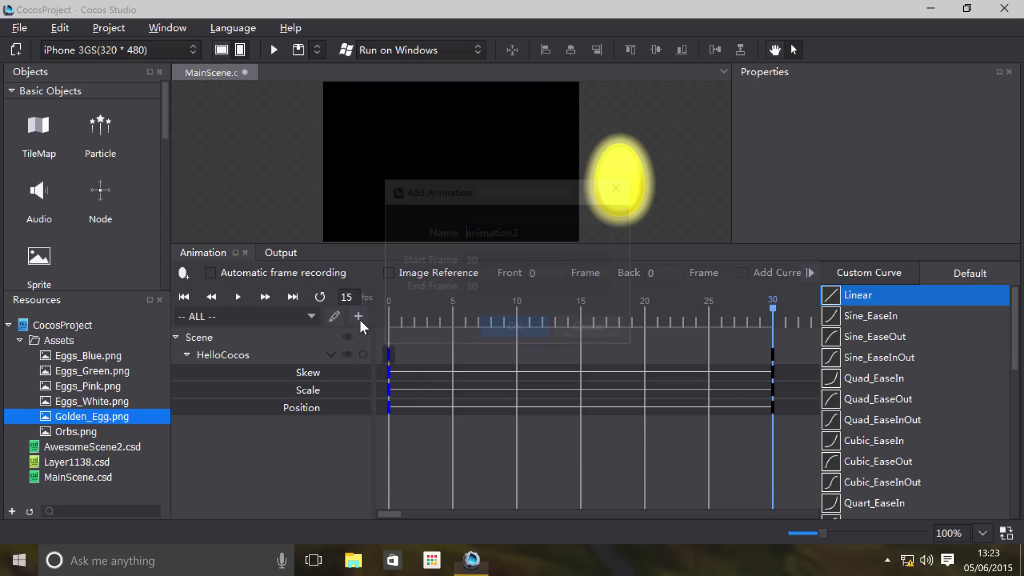
double_click(503, 234)
text(TestAnim)
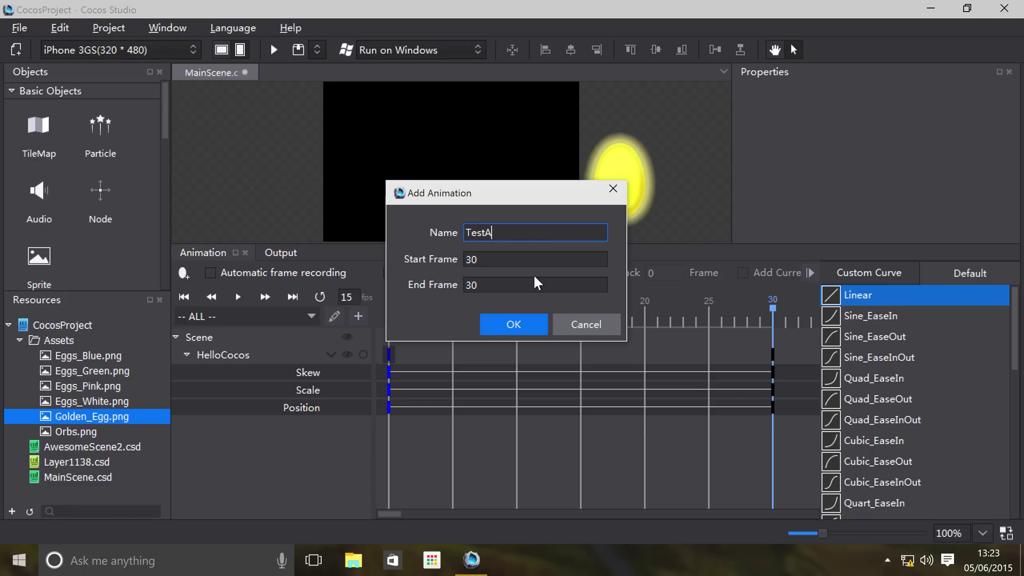
key(Tab)
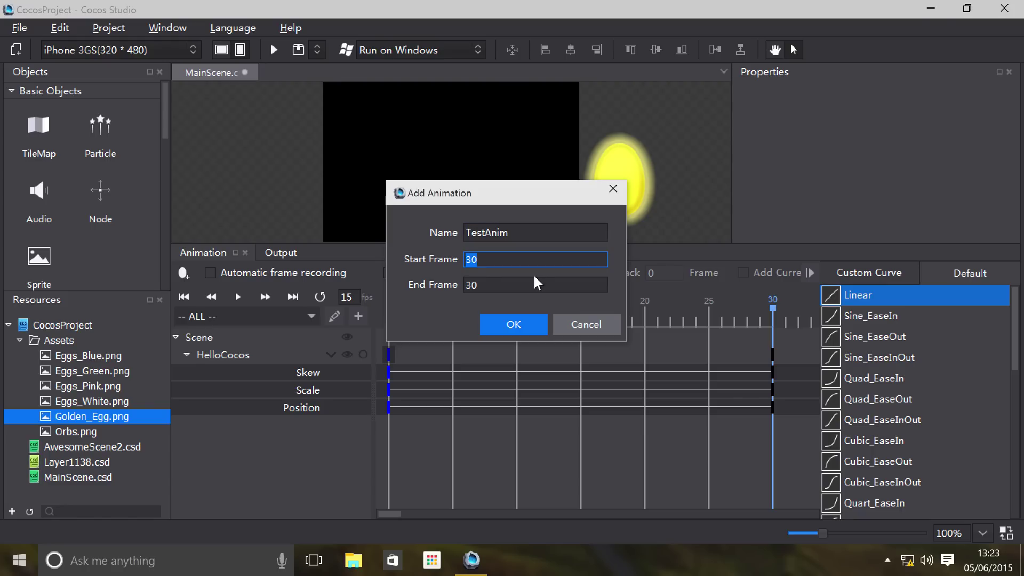
text(152515)
key(Tab)
text(25)
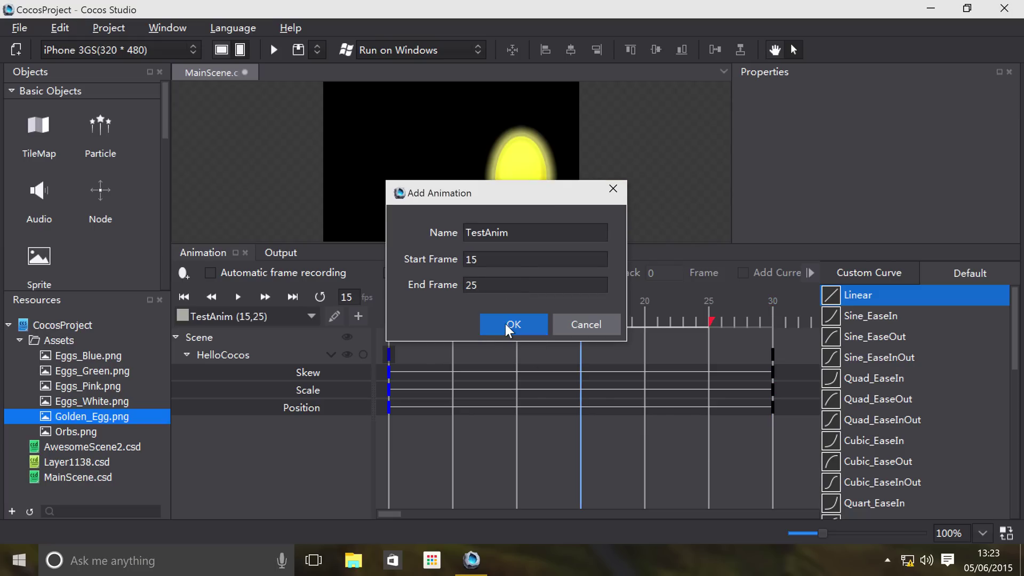
Confirm the TestAnim animation and play it looping between frames 15 and 25
click(504, 324)
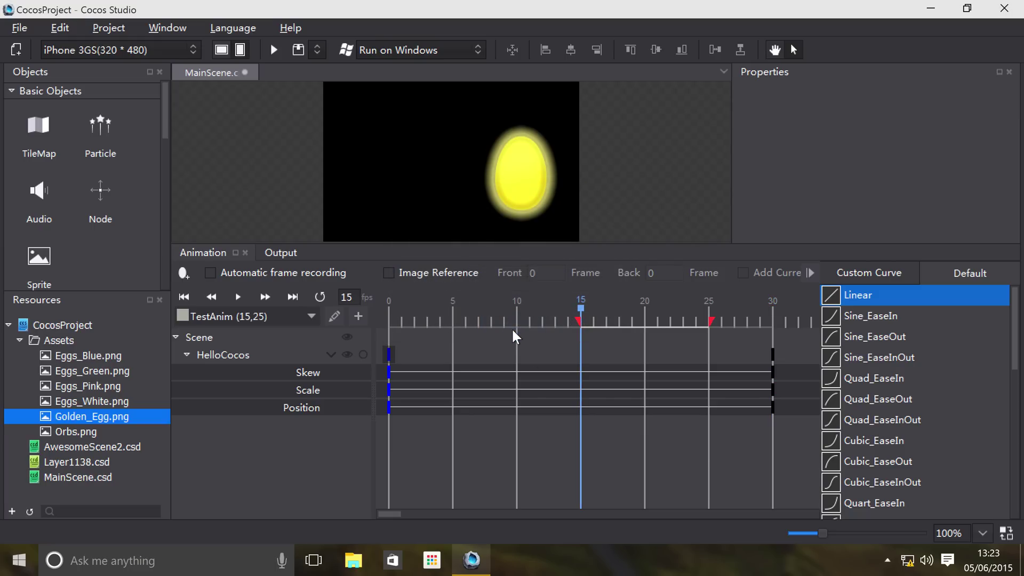
click(242, 295)
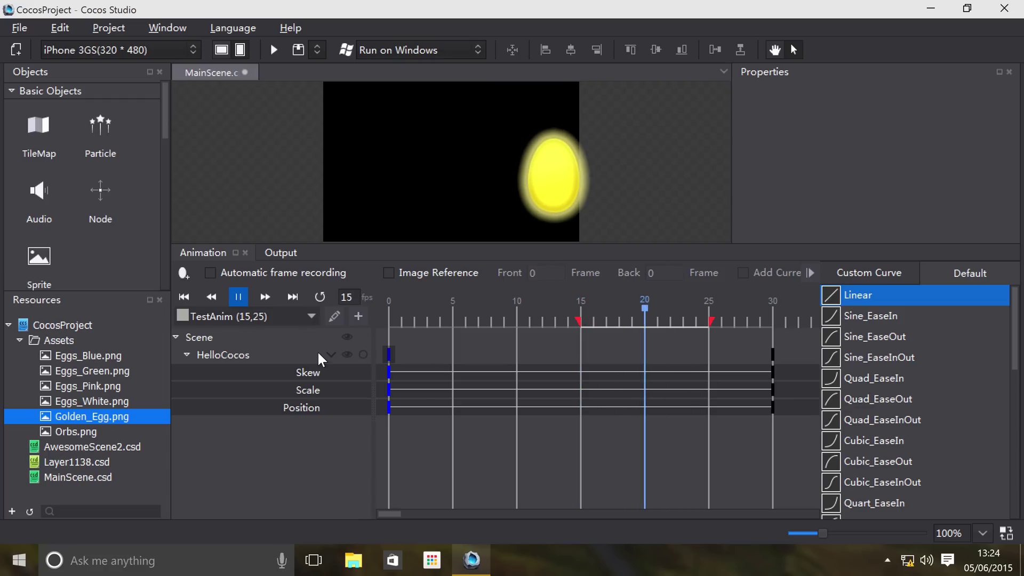
Switch the animation list back to -- ALL -- and pause playback
click(219, 309)
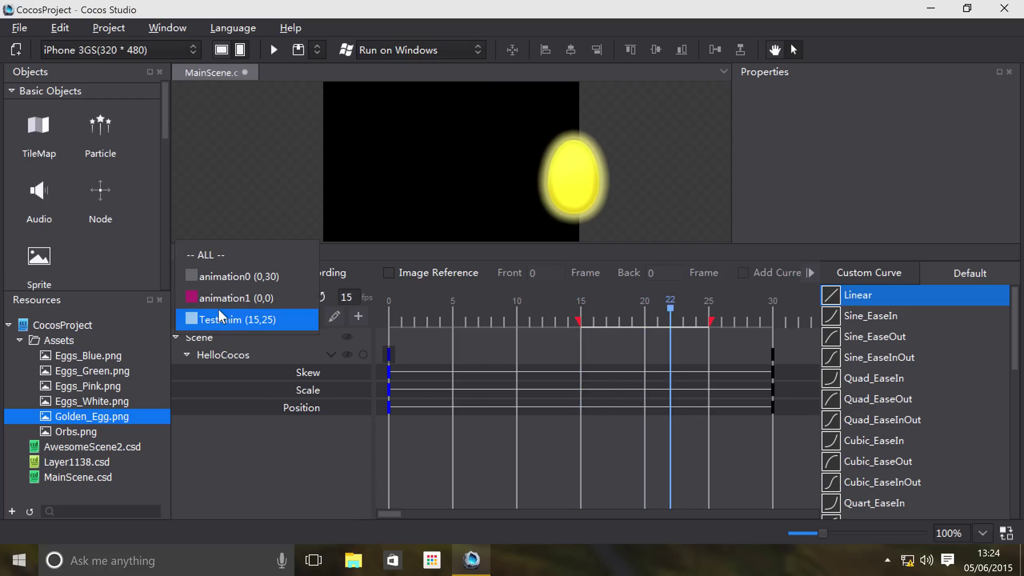
click(214, 254)
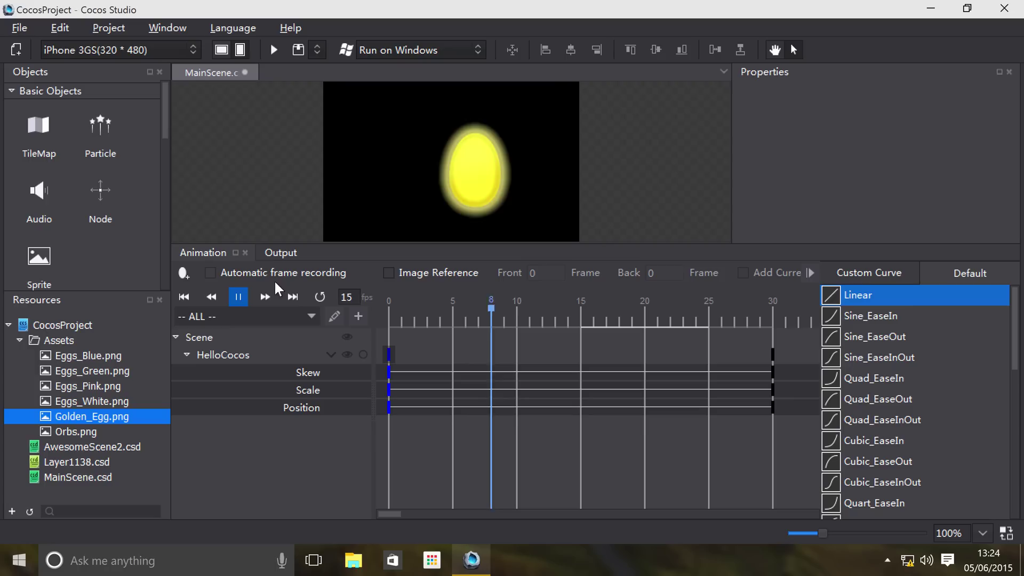
click(242, 298)
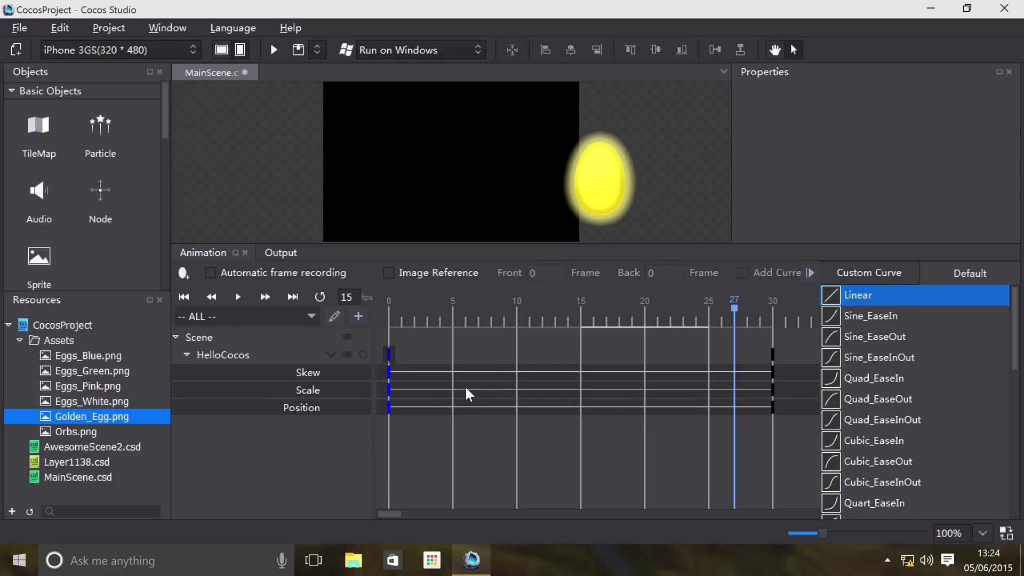
Return to frame 0, select the HelloCocos track and browse the Custom Curve easing presets
click(488, 369)
click(385, 367)
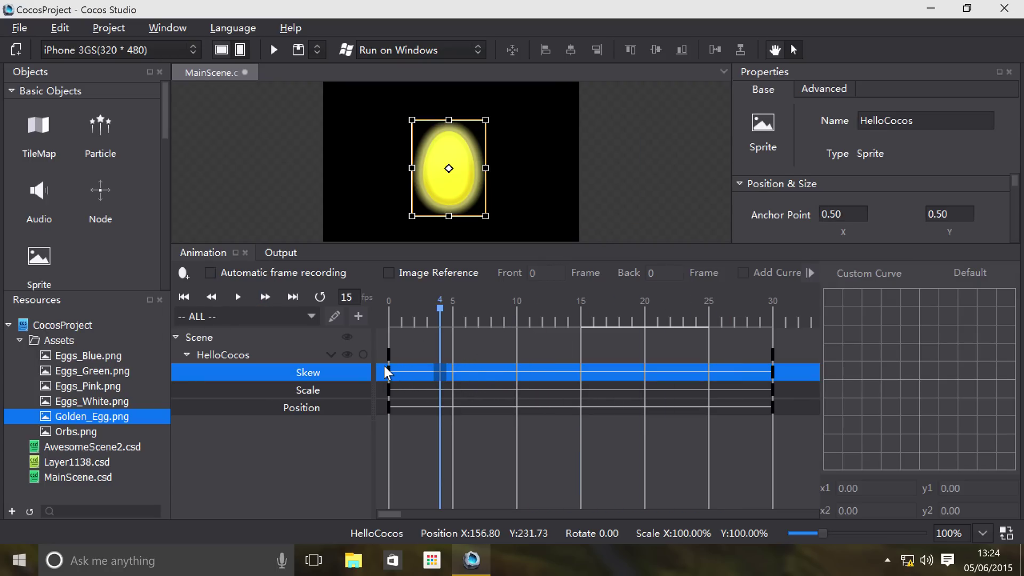
click(388, 353)
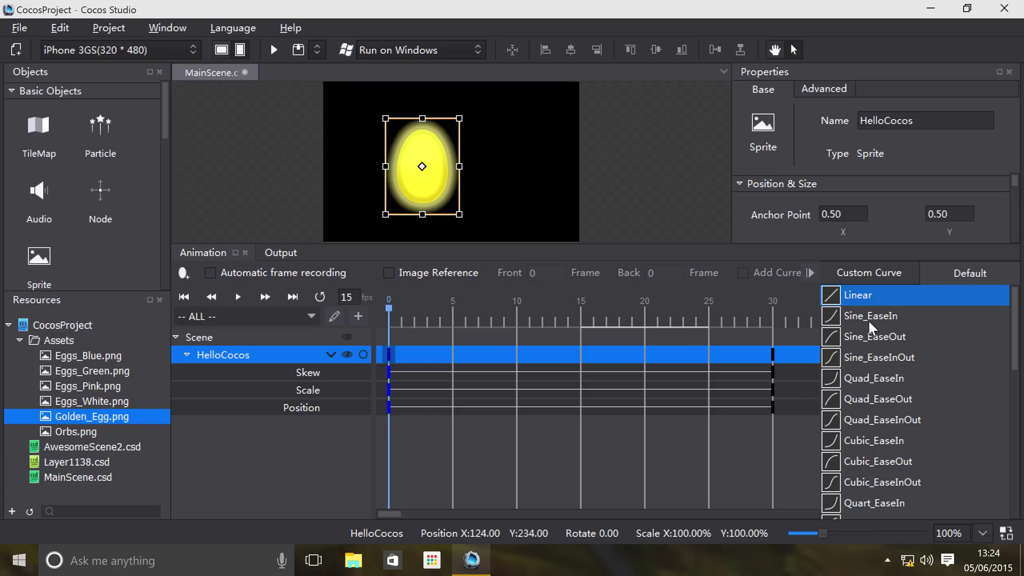
scroll(865, 369, down, 5)
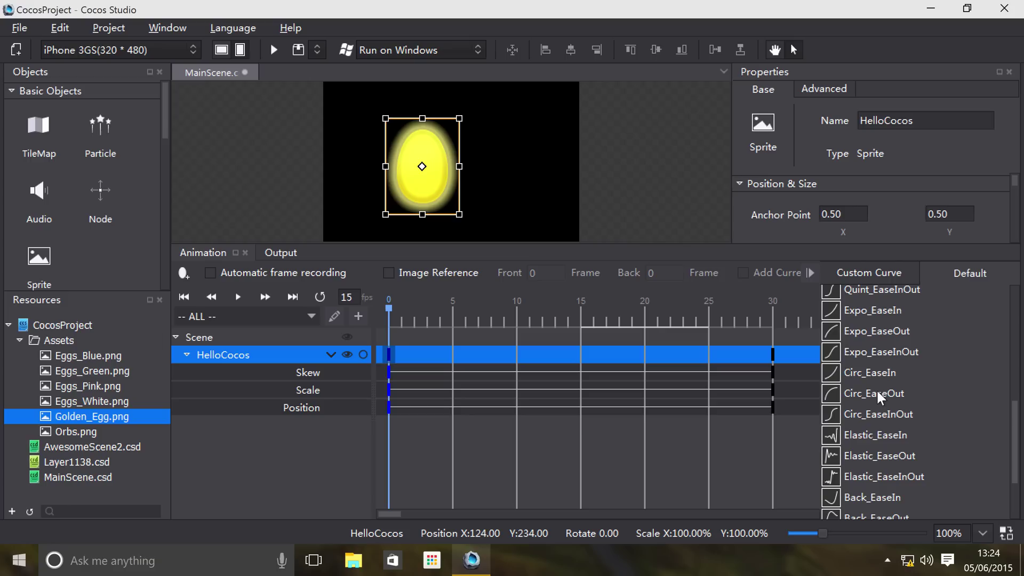
scroll(875, 389, up, 5)
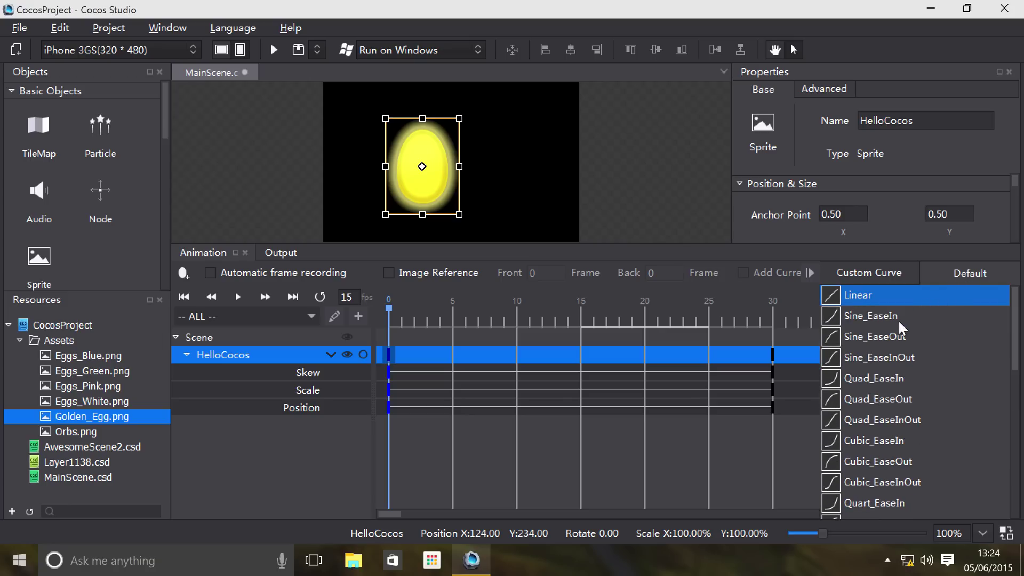
Apply Sine_EaseIn, then Back_EaseIn easing to the egg's motion and play it
click(882, 320)
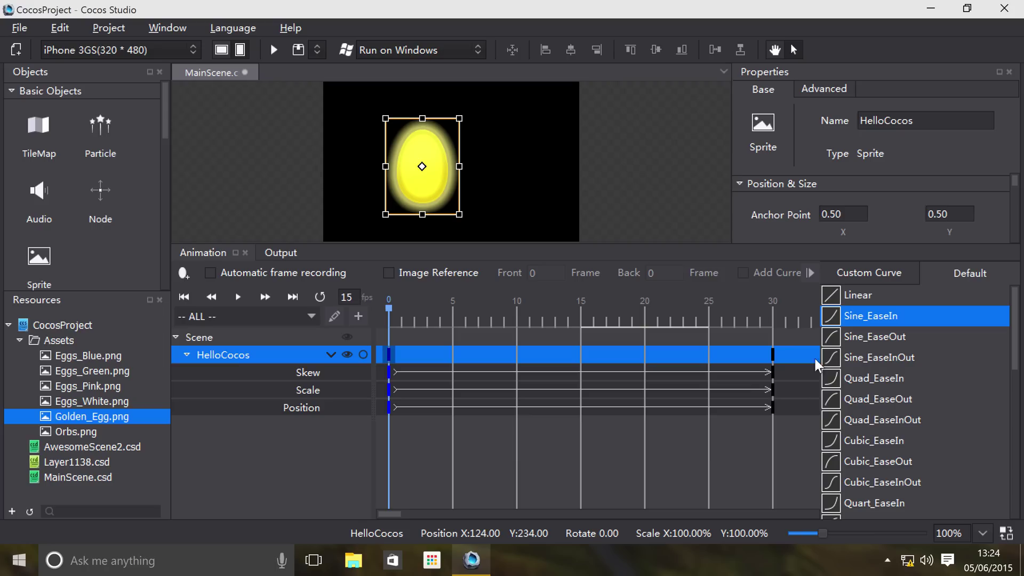
click(769, 354)
scroll(869, 408, down, 6)
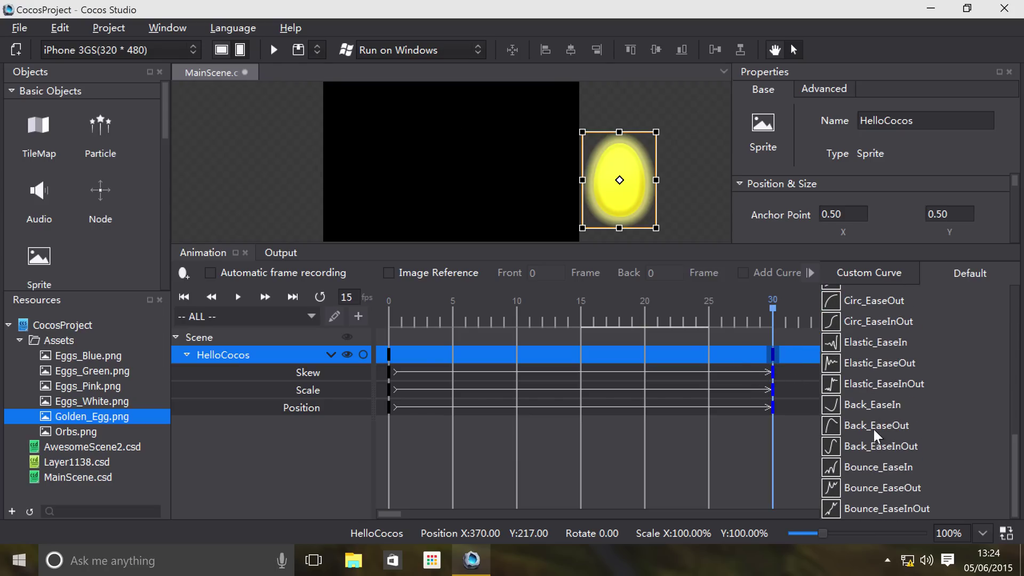
click(865, 410)
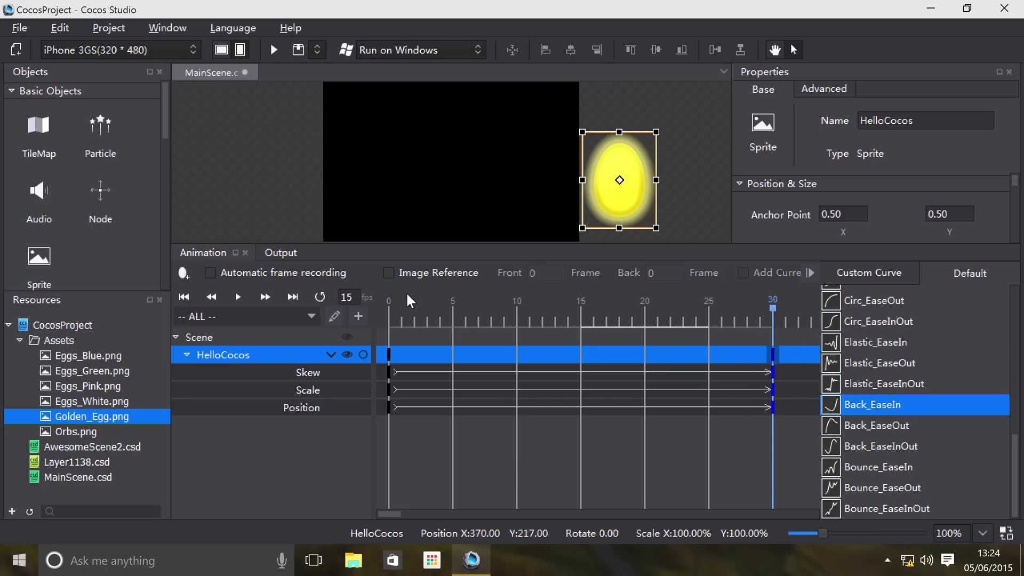
click(238, 296)
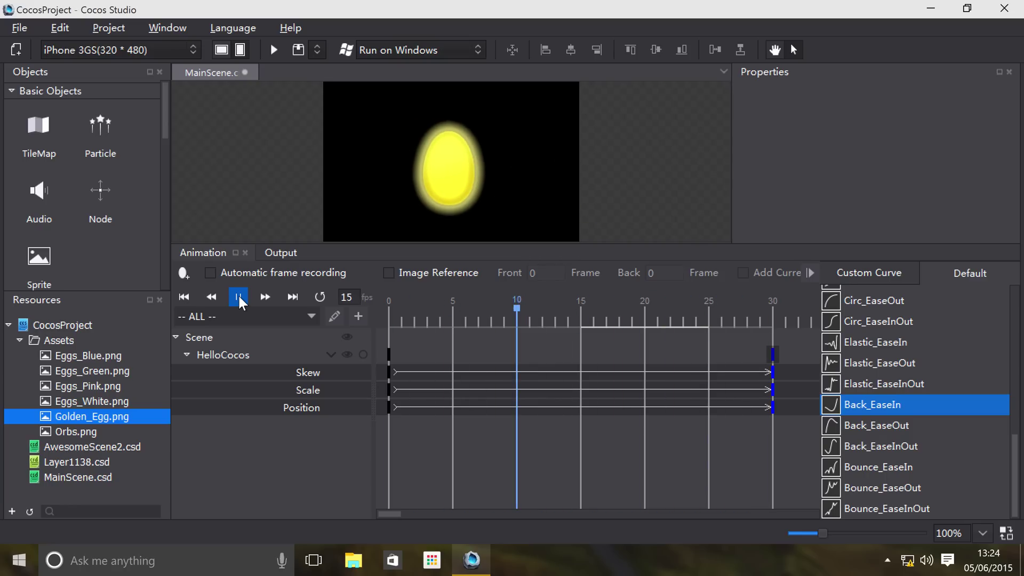
Try Elastic_EaseOut with playback, then settle on Bounce_EaseIn easing
click(858, 357)
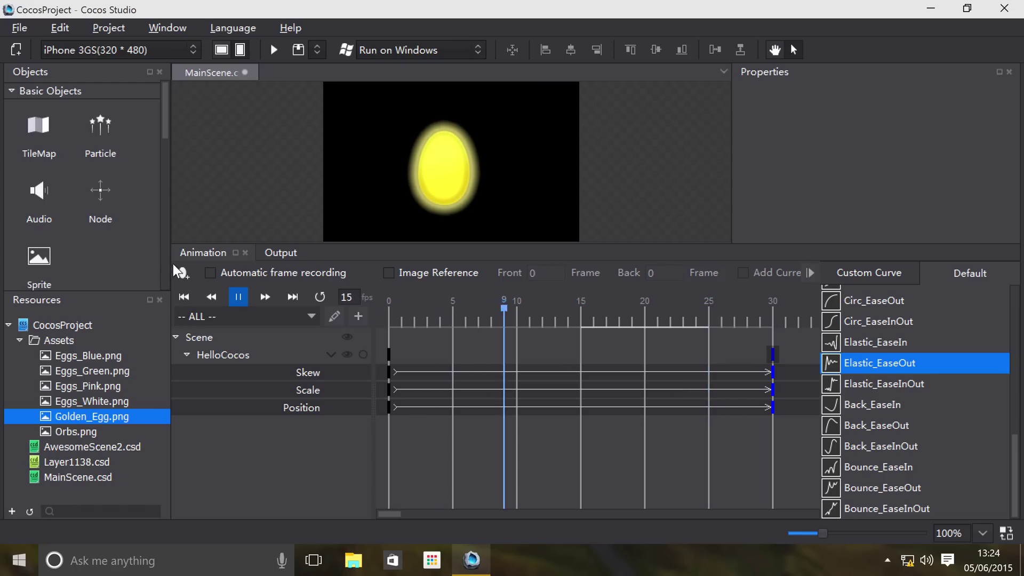
click(236, 301)
click(234, 302)
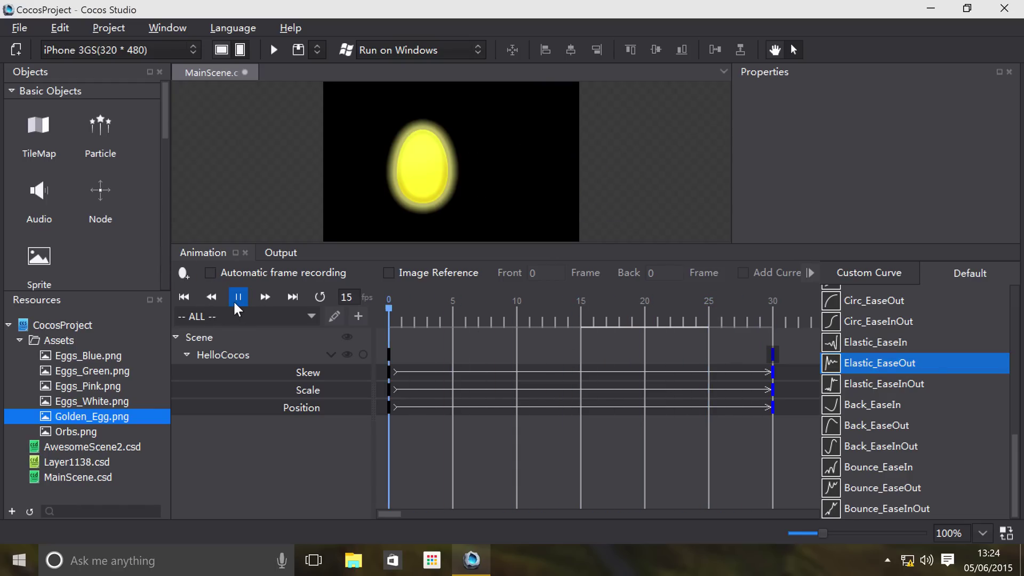
click(234, 302)
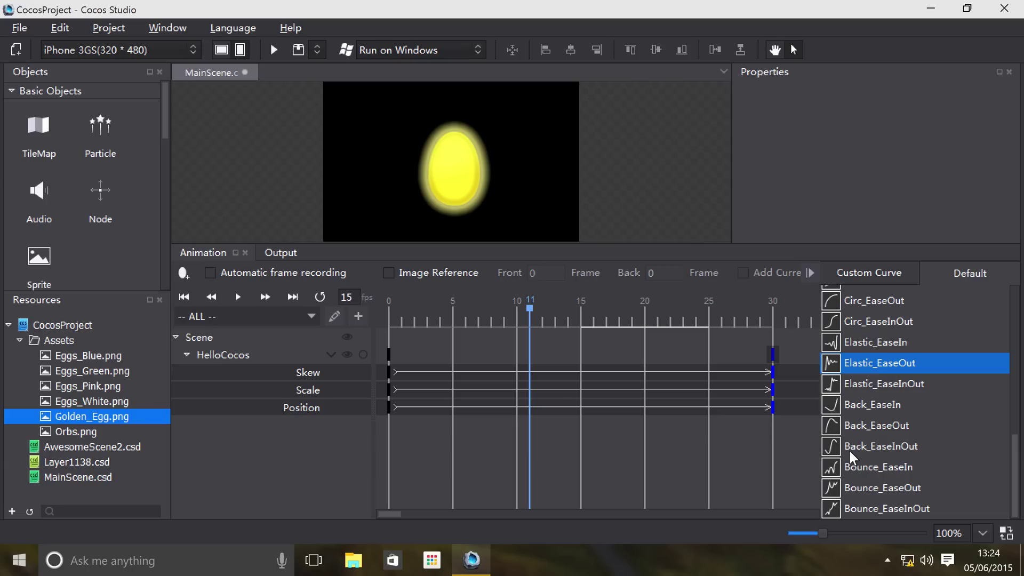
click(839, 465)
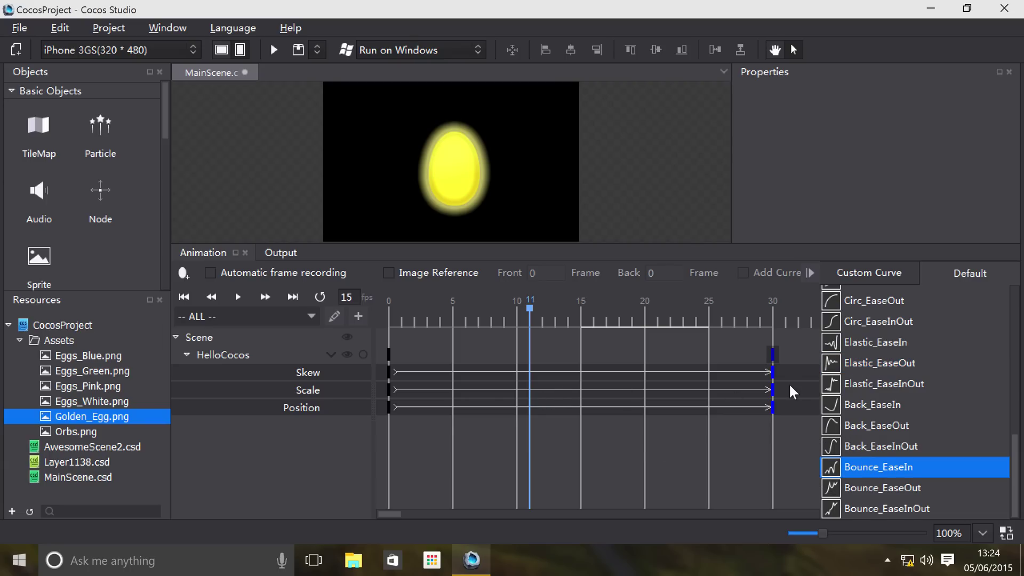
Select the HelloCocos frame-0 keyframes and play then stop the animation
click(384, 389)
click(391, 352)
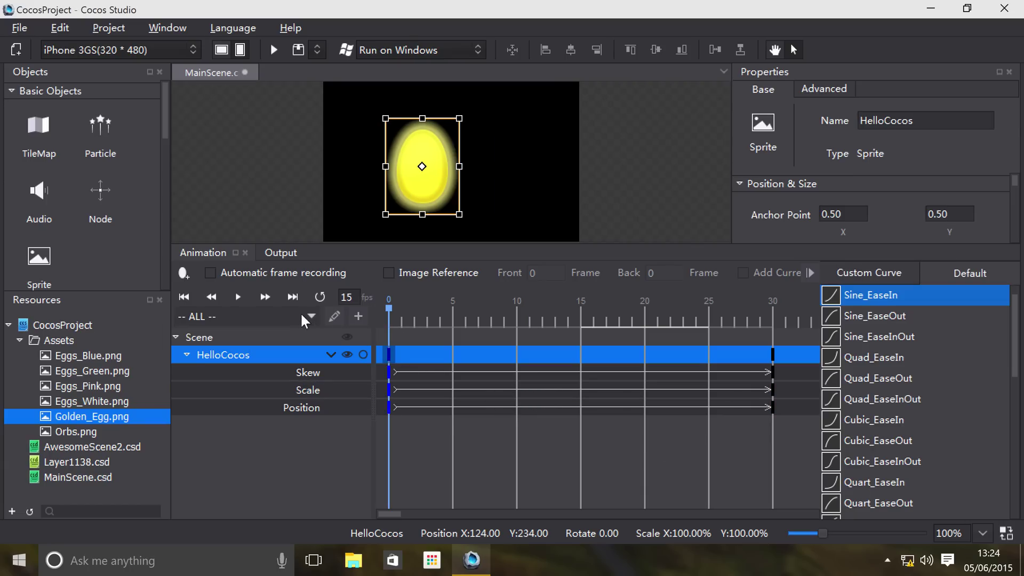
click(241, 302)
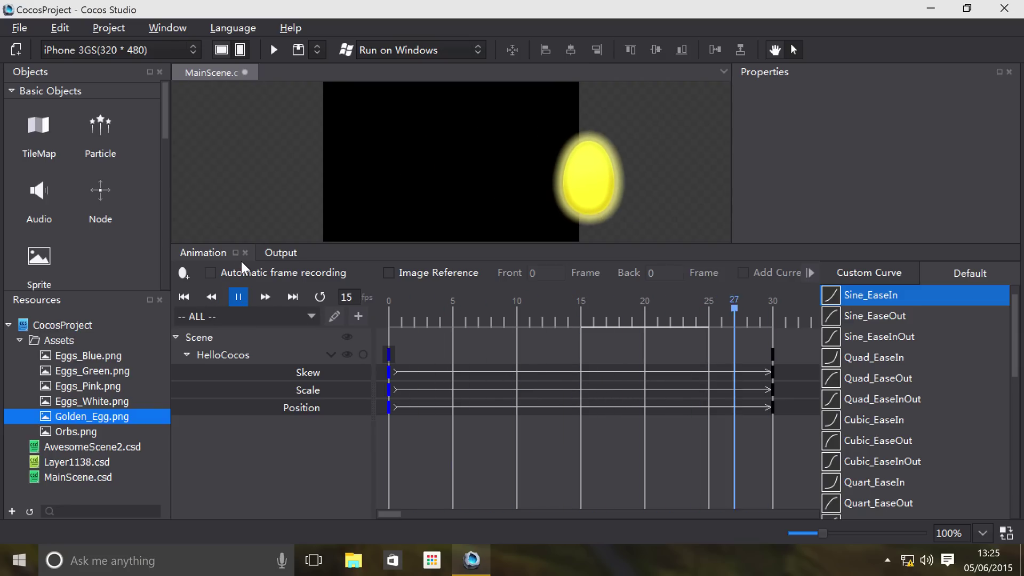
click(238, 297)
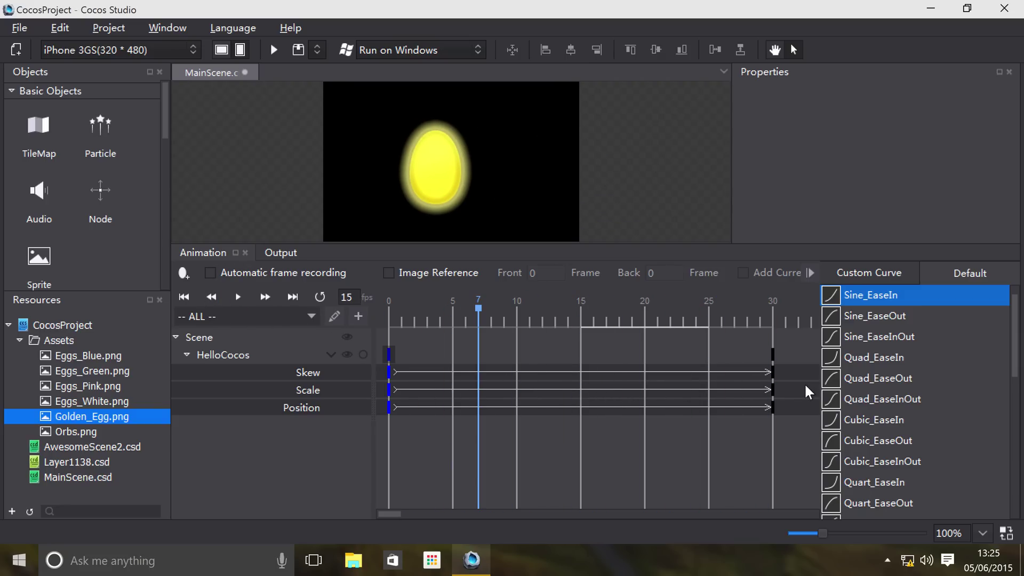
Try Bounce_EaseOut, Back_EaseOut and Elastic_EaseOut on the frame-30 keyframe
click(775, 356)
click(871, 490)
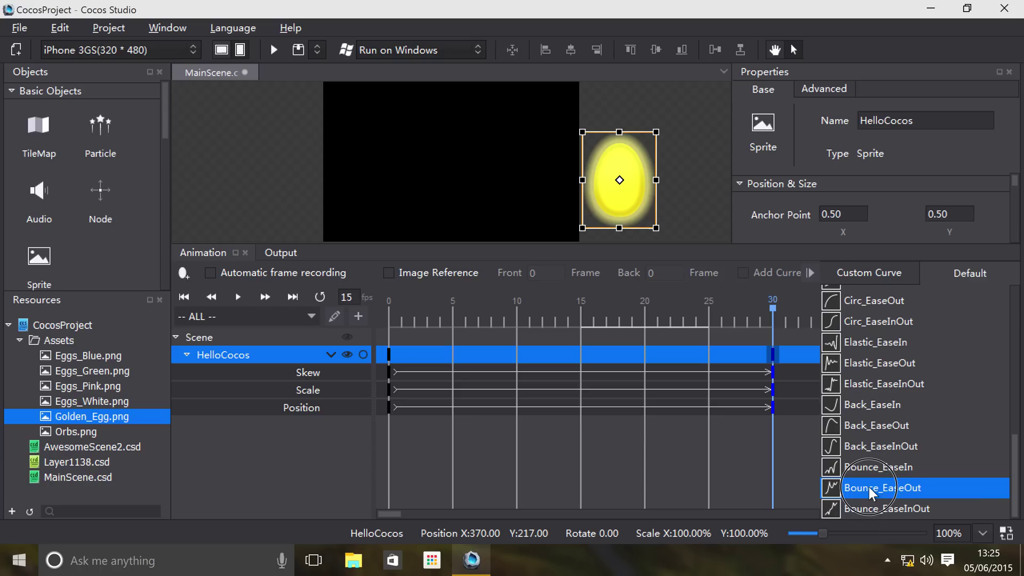
click(862, 425)
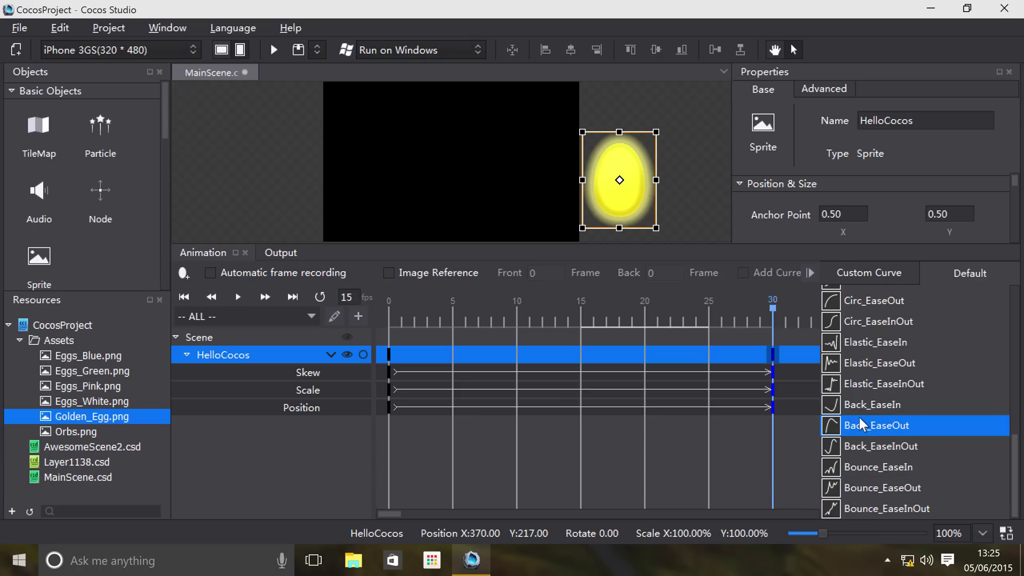
click(869, 365)
Apply Elastic_EaseInOut easing to the egg's frame-0 keyframes
click(382, 354)
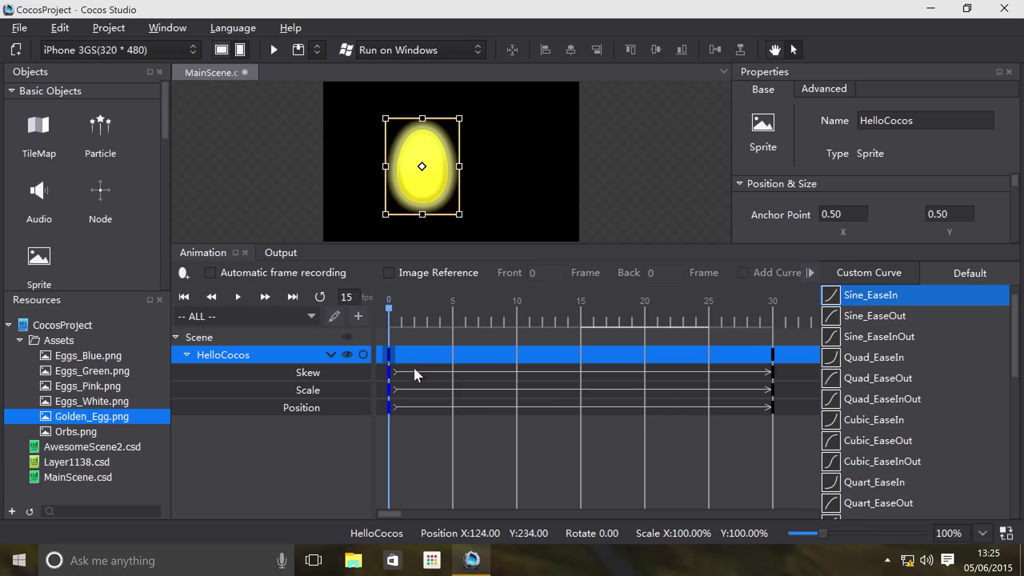
scroll(846, 388, up, 1)
scroll(901, 443, down, 6)
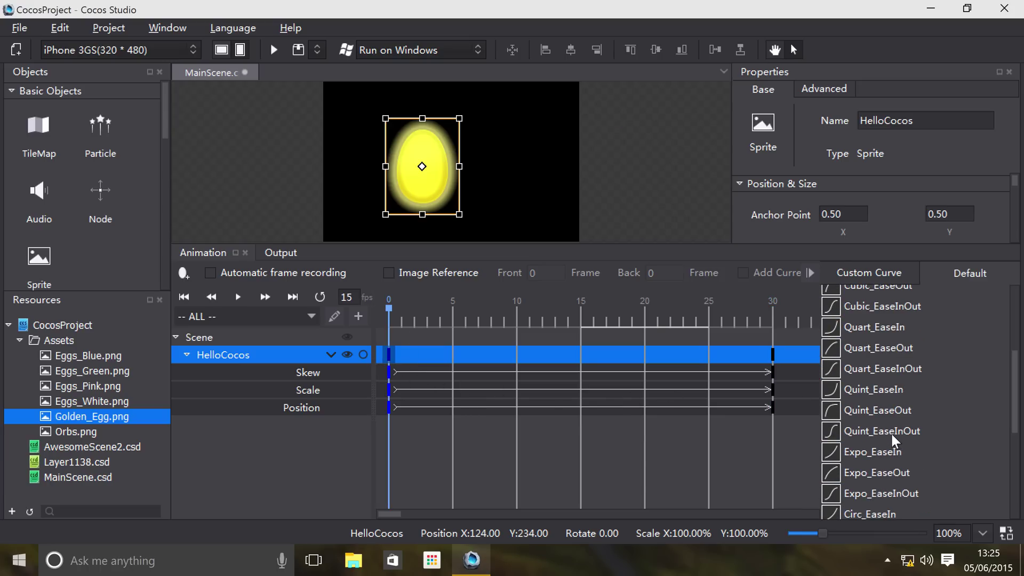
click(855, 444)
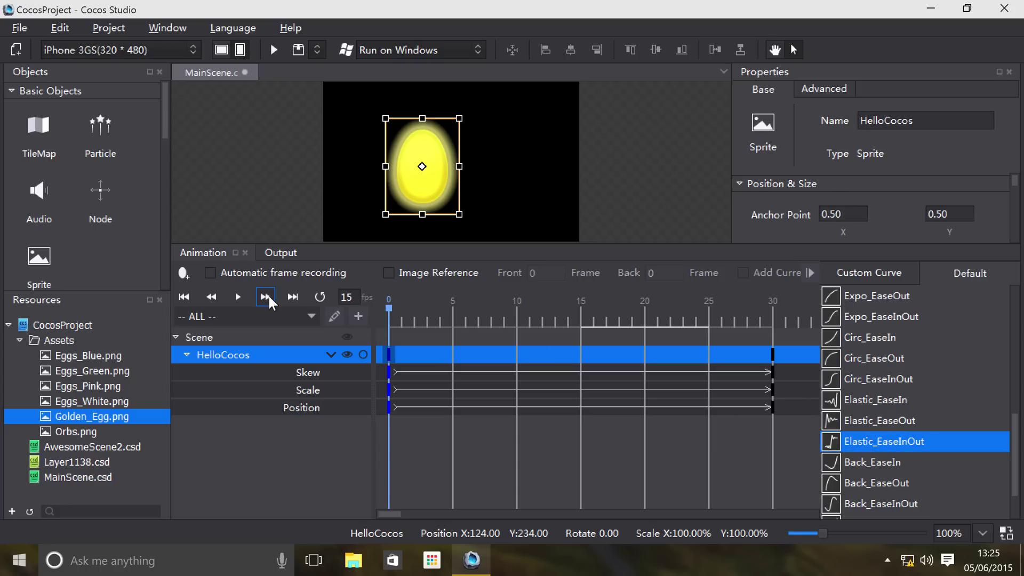
Play the animation to preview the Elastic_EaseInOut slide
click(239, 297)
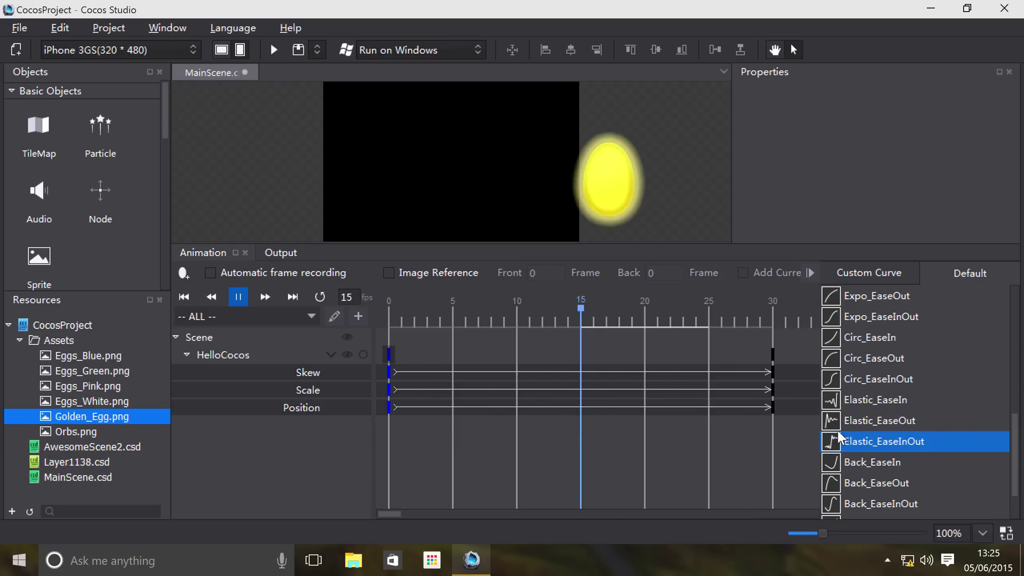
scroll(932, 446, up, 4)
scroll(932, 446, down, 5)
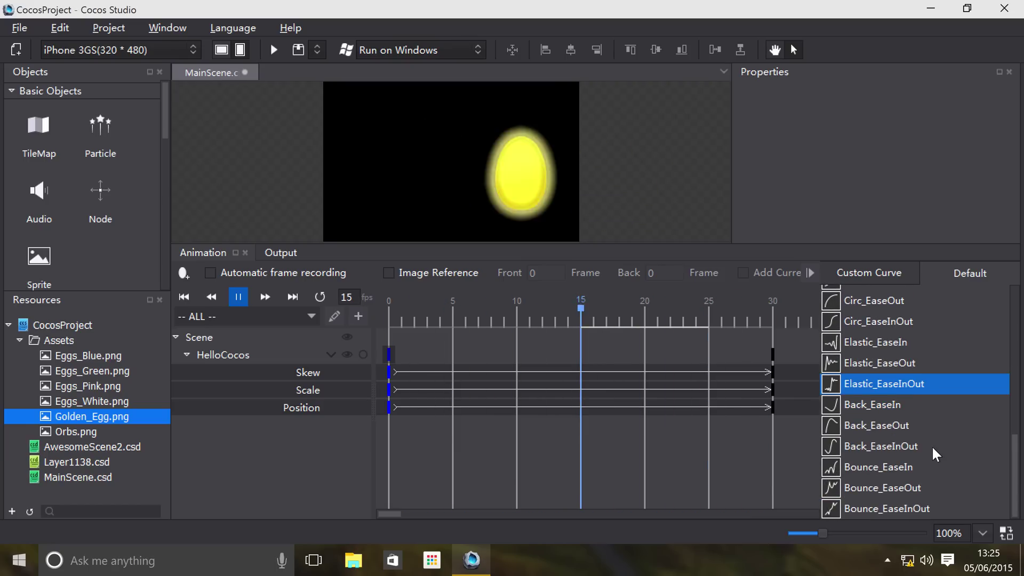
scroll(932, 446, up, 3)
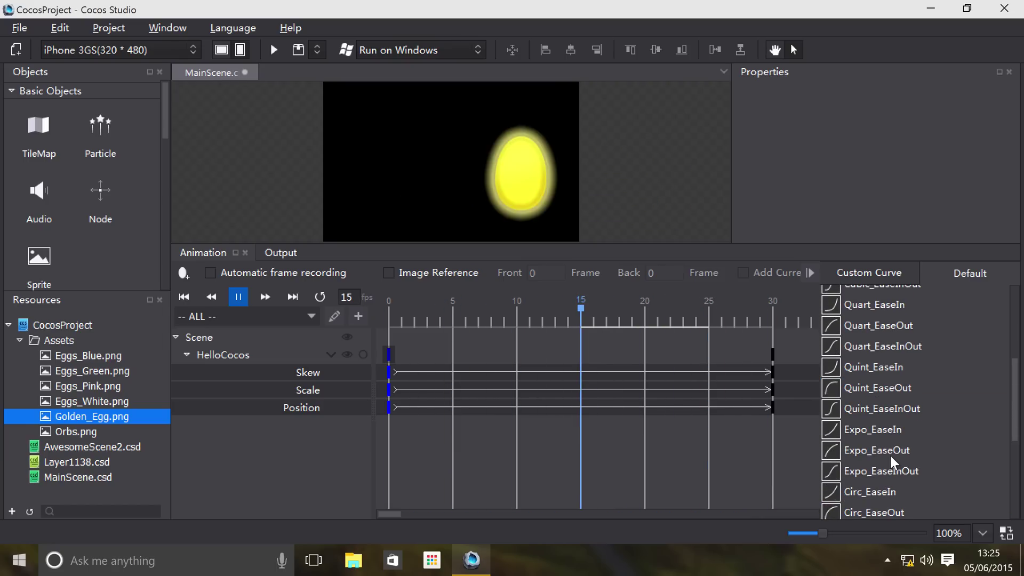
scroll(890, 454, down, 4)
scroll(890, 453, up, 5)
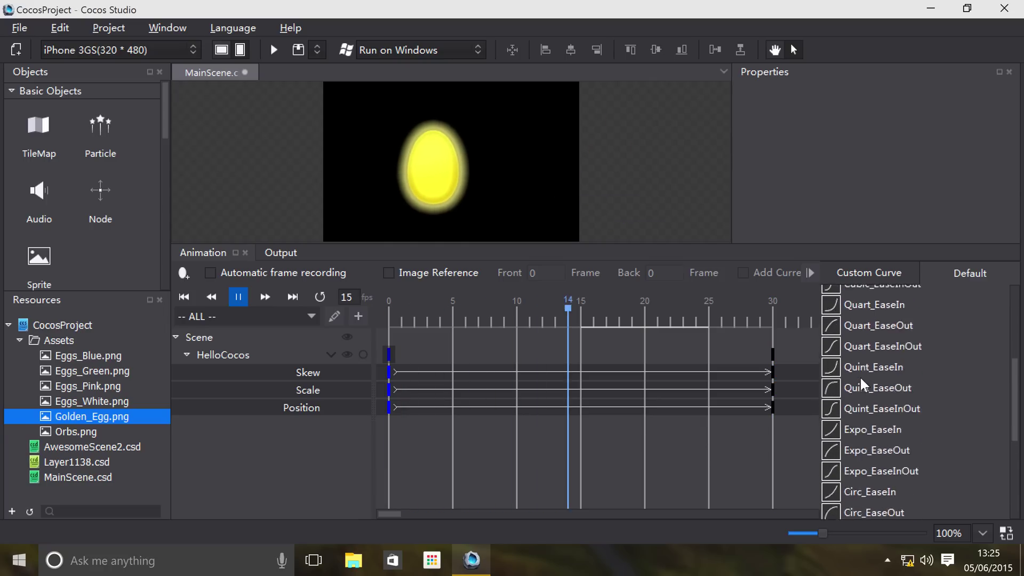
scroll(859, 377, down, 3)
scroll(859, 377, up, 5)
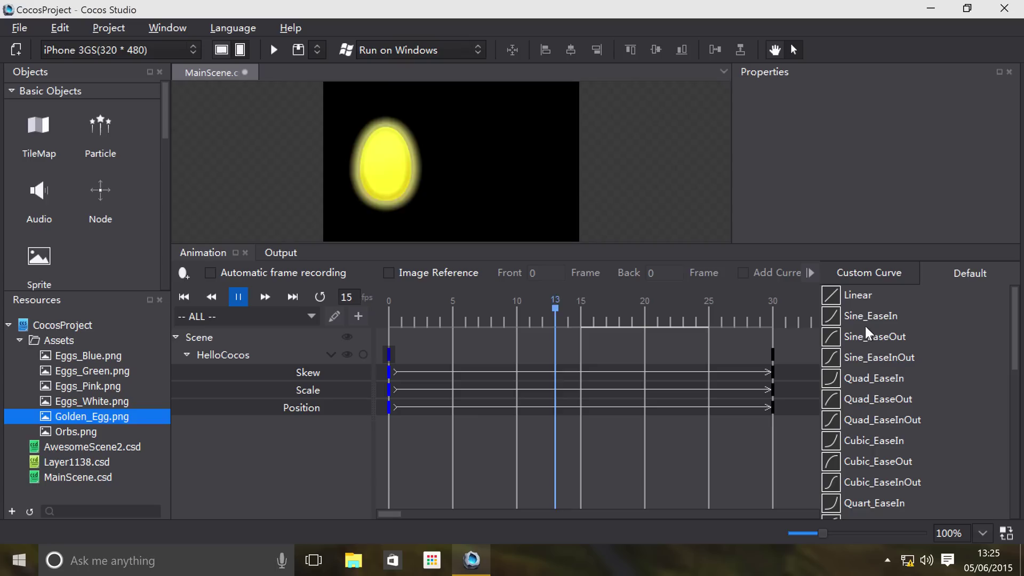
Bend the custom easing curve into an S-shape with control points 0.49, 0.93 and 0.04, 0.20
click(859, 273)
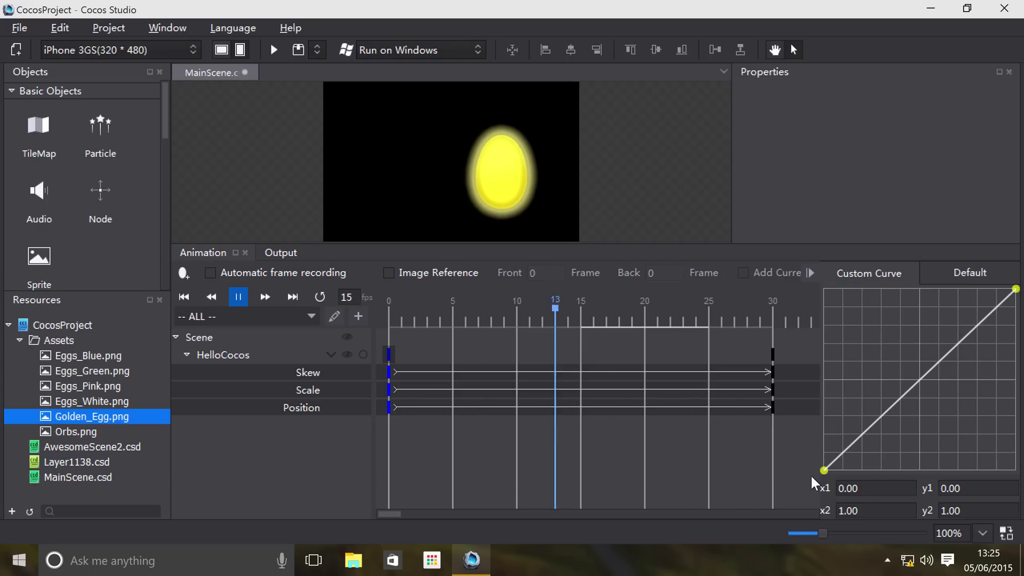
drag(826, 468, 918, 300)
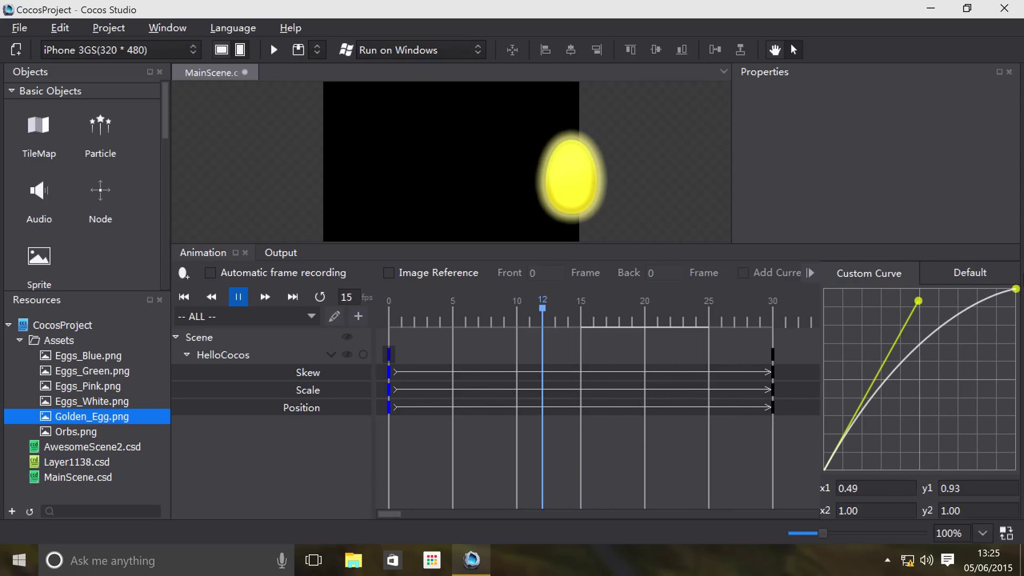
drag(1016, 289, 831, 434)
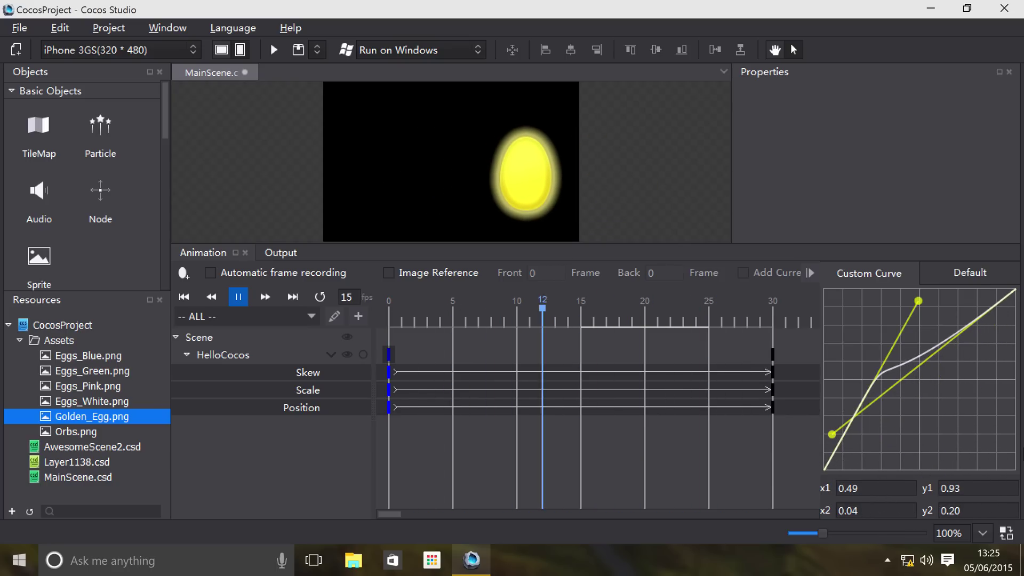
Return to the preset curves, stop playback on the HelloCocos track and scrub toward frame 15
click(942, 281)
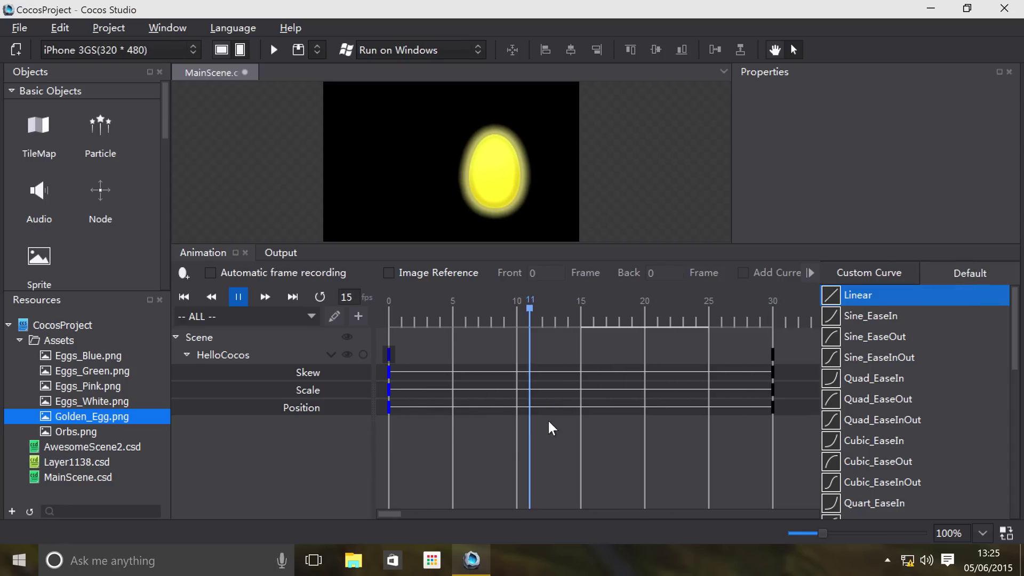
click(676, 356)
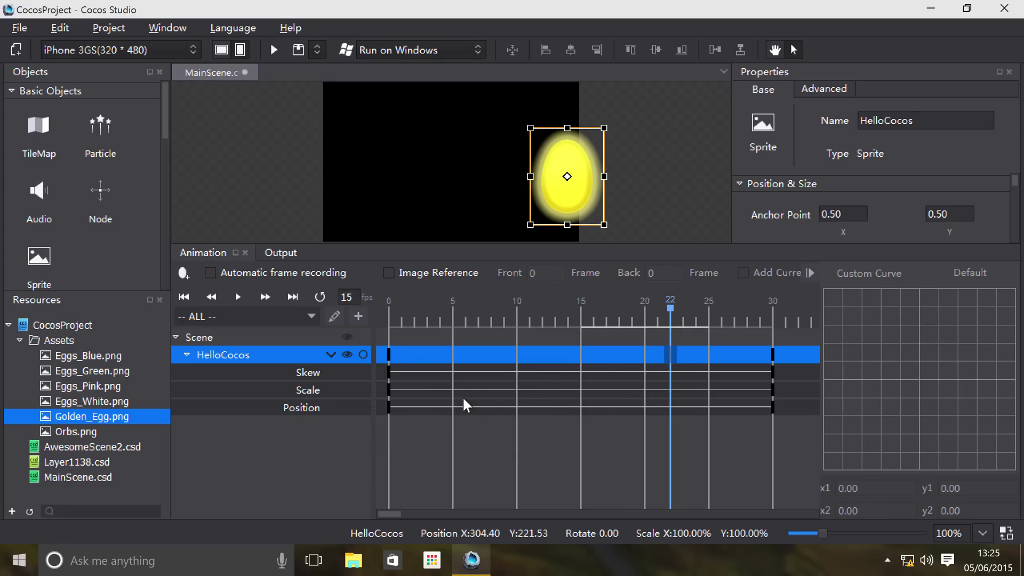
drag(492, 360, 581, 353)
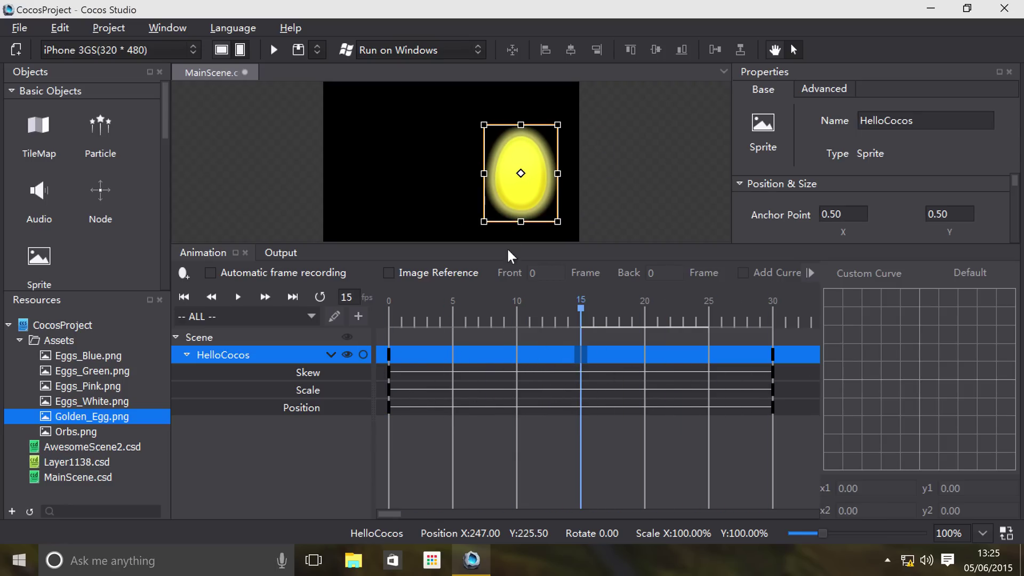
drag(531, 200, 379, 154)
Inspect the frame 0 and frame 30 keyframes, then settle on frame 13 of the Skew track
click(388, 354)
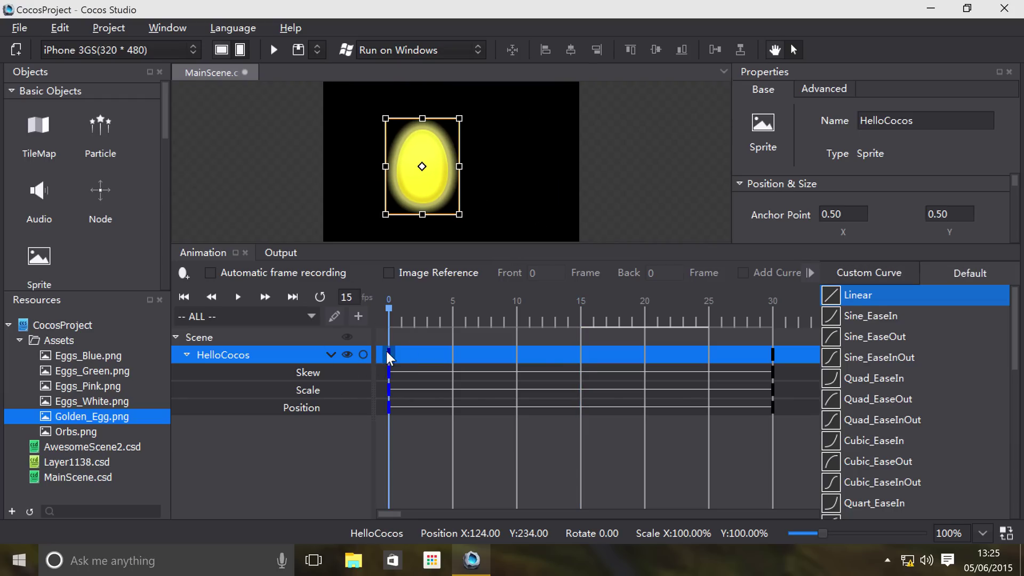
click(772, 352)
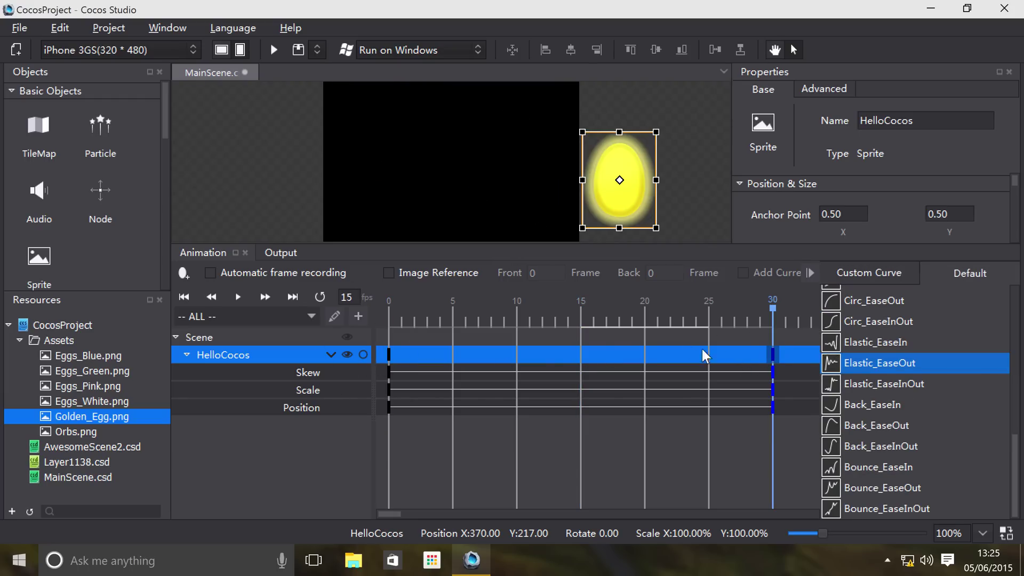
click(582, 338)
click(567, 354)
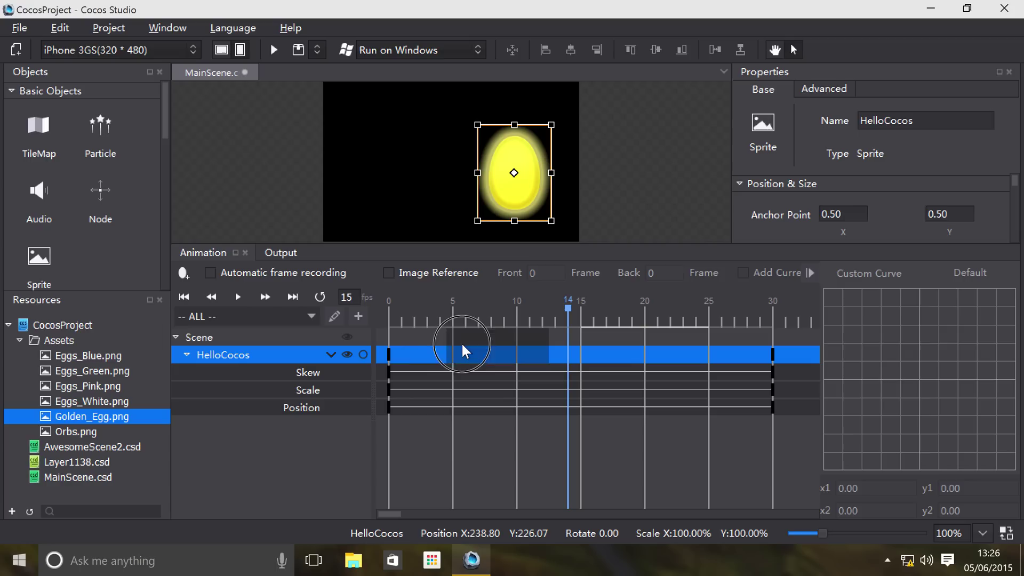
click(552, 372)
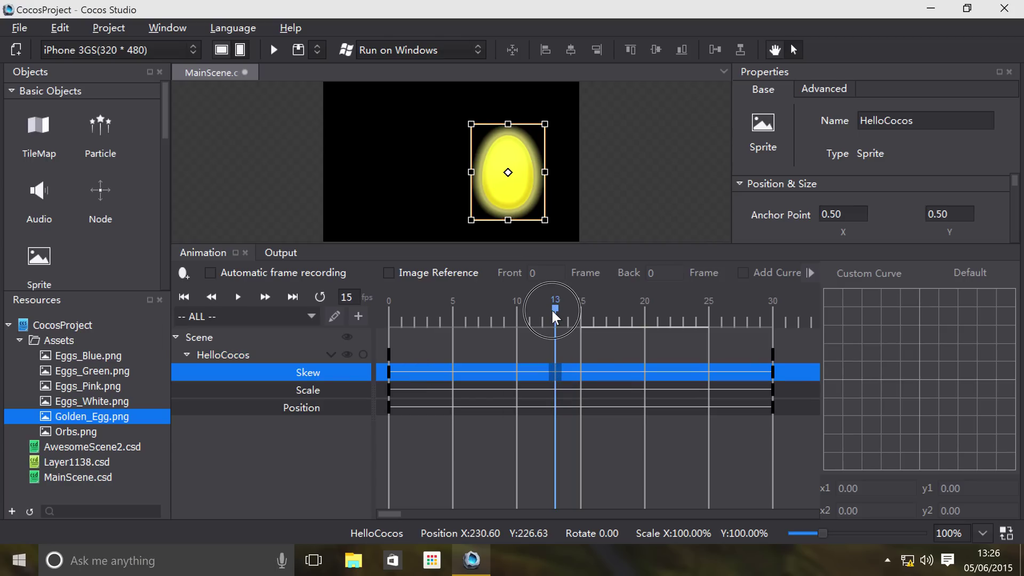
mouse_move(552, 307)
mouse_down()
mouse_move(593, 309)
mouse_move(567, 320)
mouse_up()
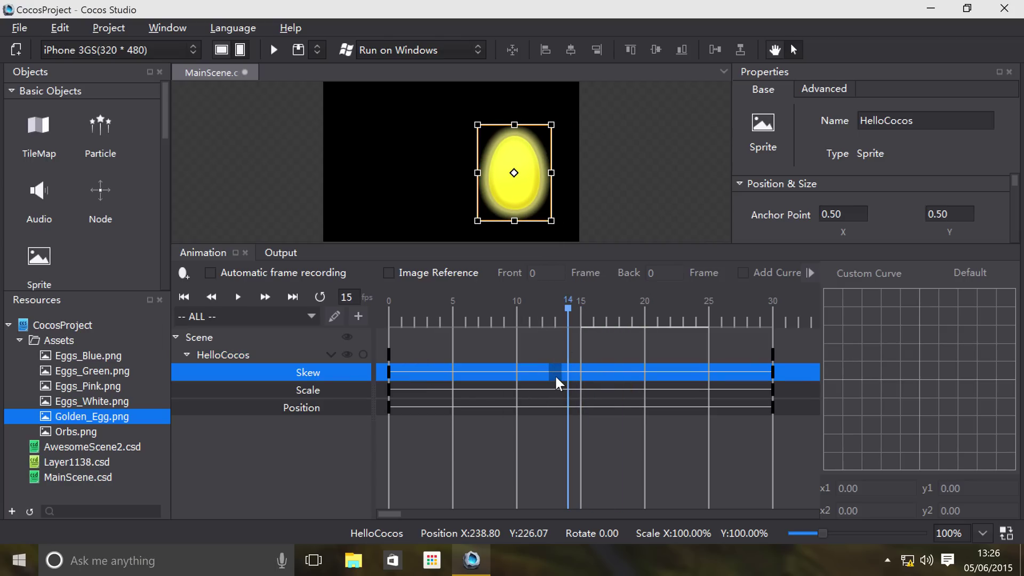
right_click(554, 374)
click(555, 328)
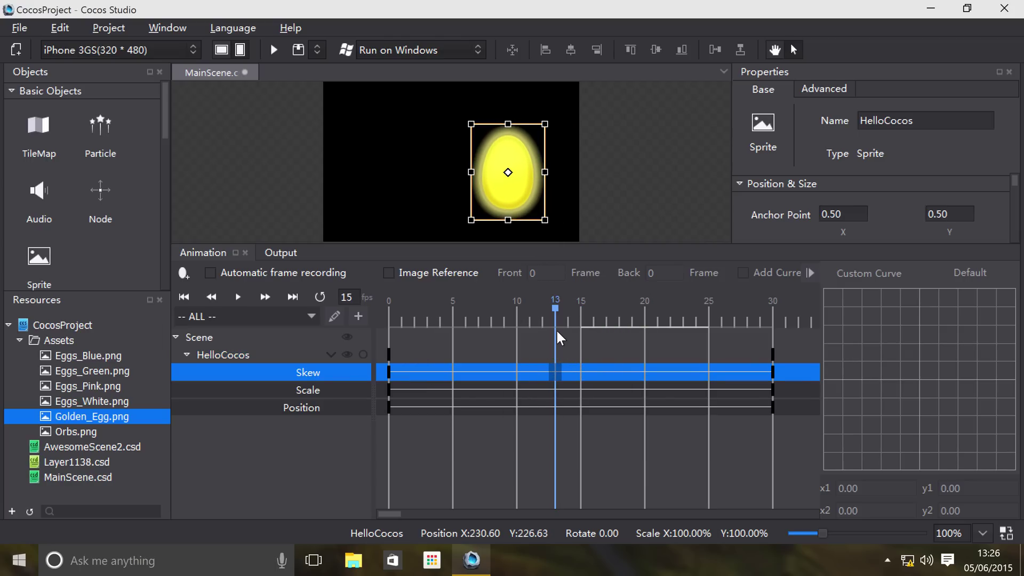
Enable automatic frame recording and, at frame 20, drop the egg to X 125.00, Y 9.67
click(250, 267)
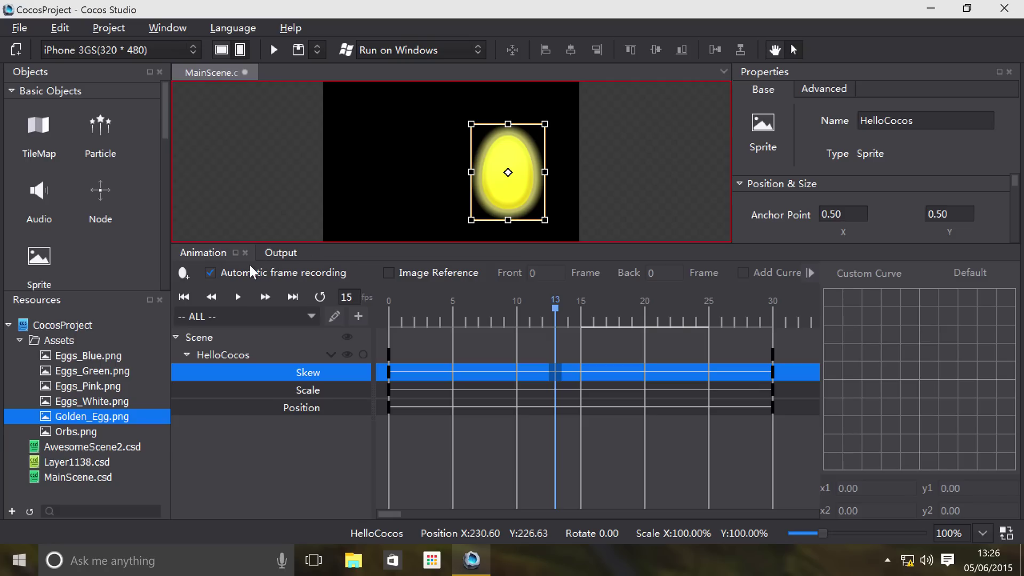
click(644, 367)
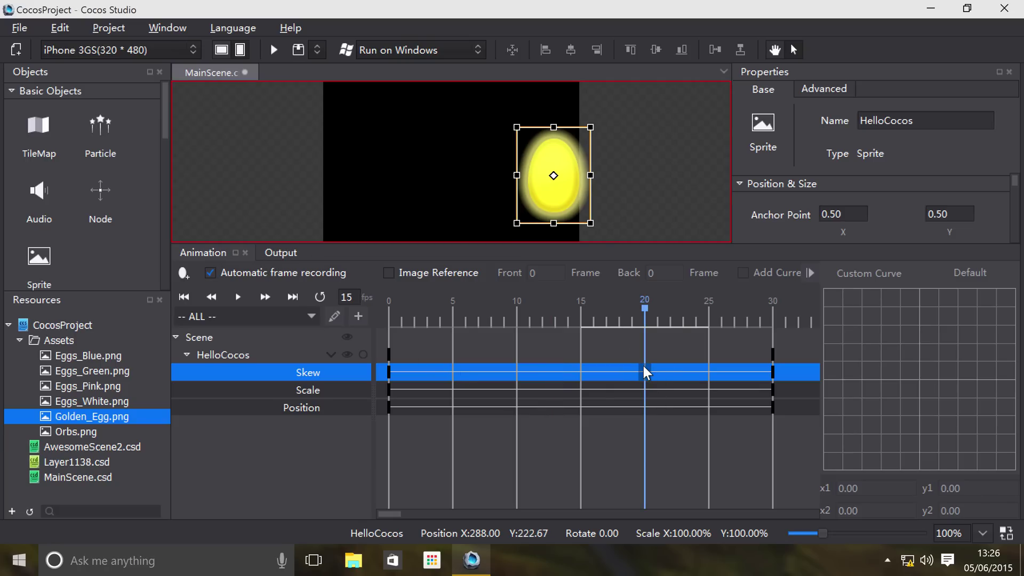
drag(448, 213, 499, 147)
drag(585, 143, 449, 309)
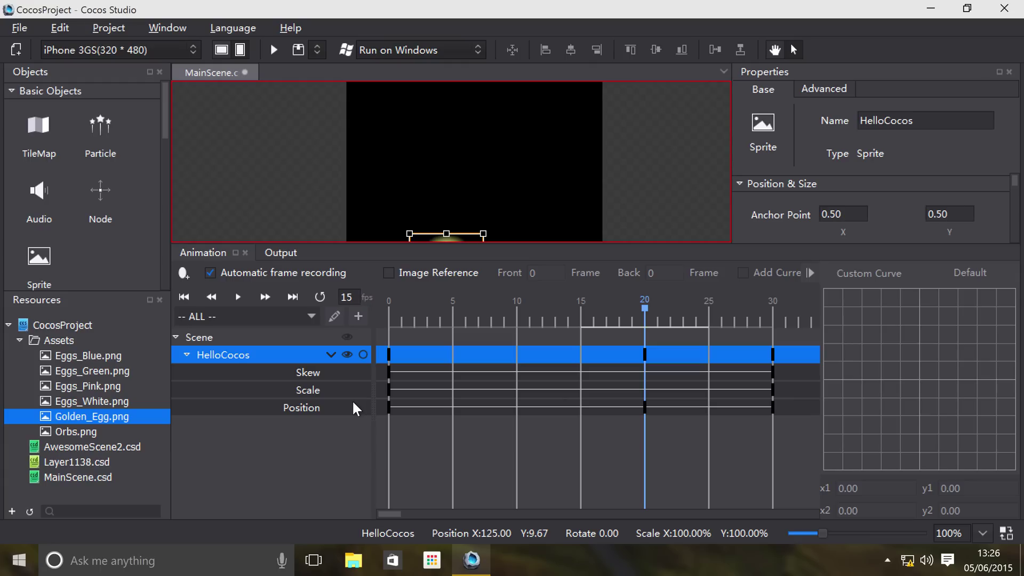
Preview the egg's drop animation, then select the HelloCocos keyframe at frame 30
click(239, 296)
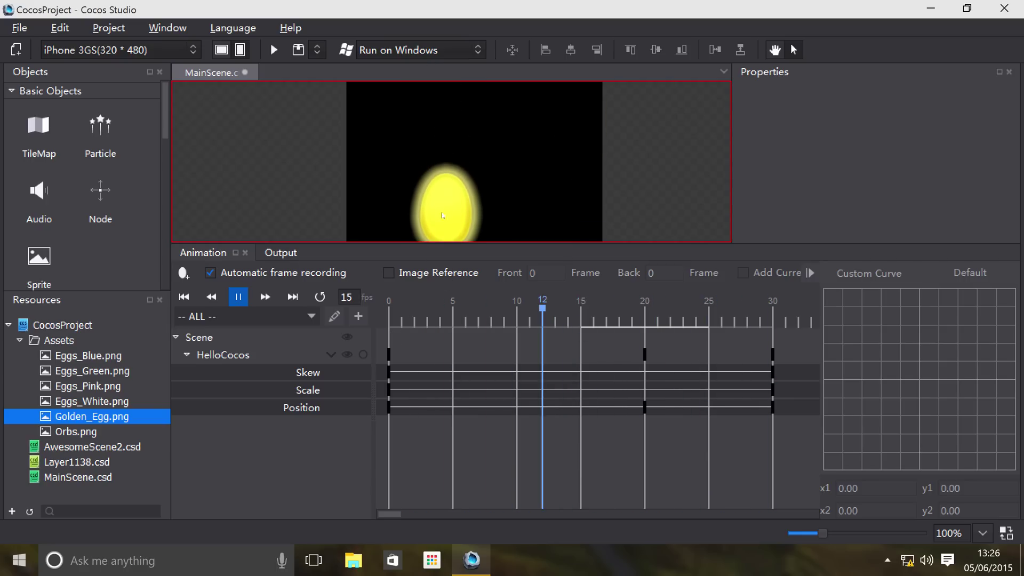
scroll(564, 177, down, 4)
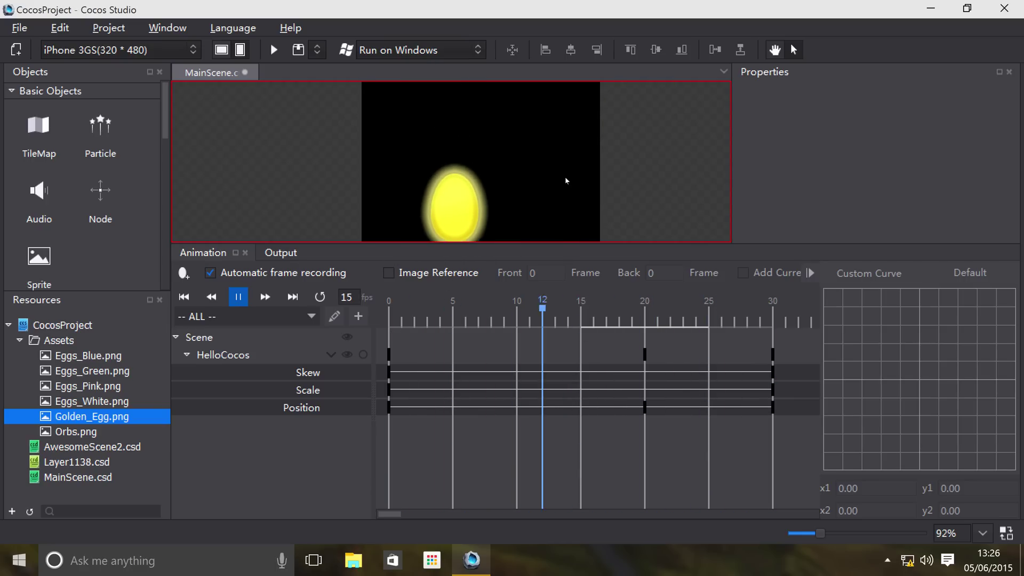
key(space)
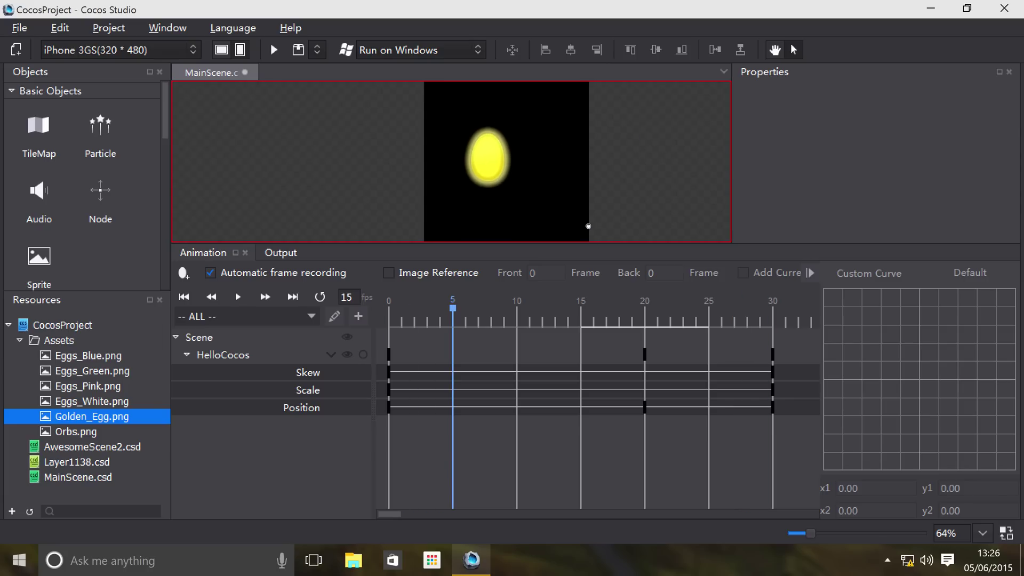
click(244, 302)
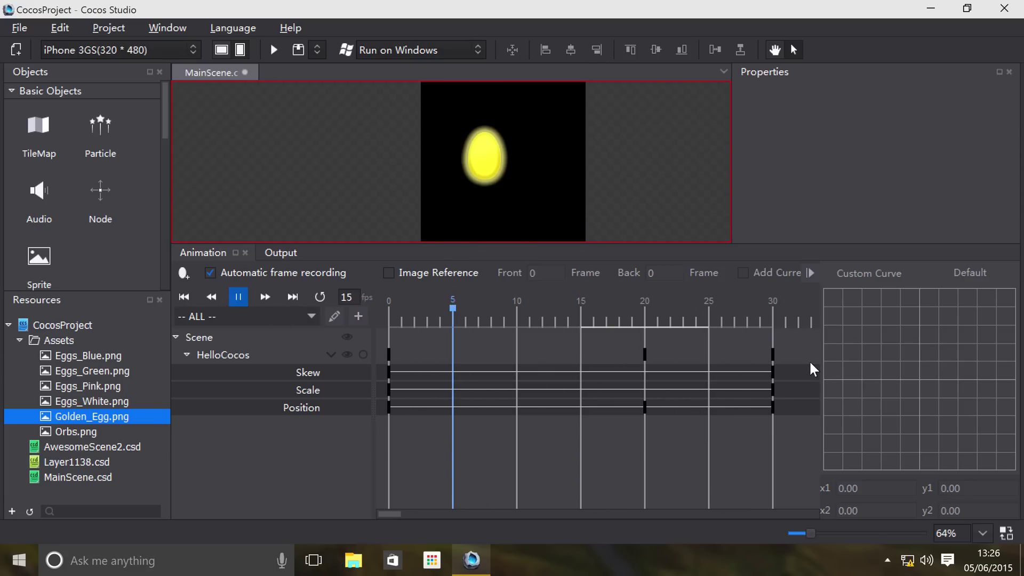
click(773, 354)
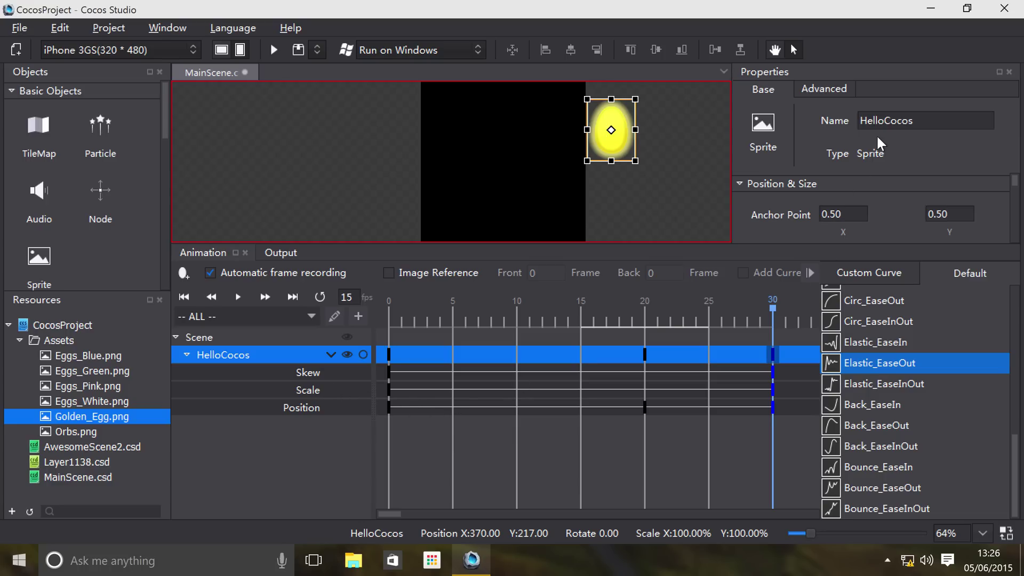
Set the frame-30 egg scale to 400% horizontal and 50% vertical, and enlarge the timeline
scroll(938, 190, down, 5)
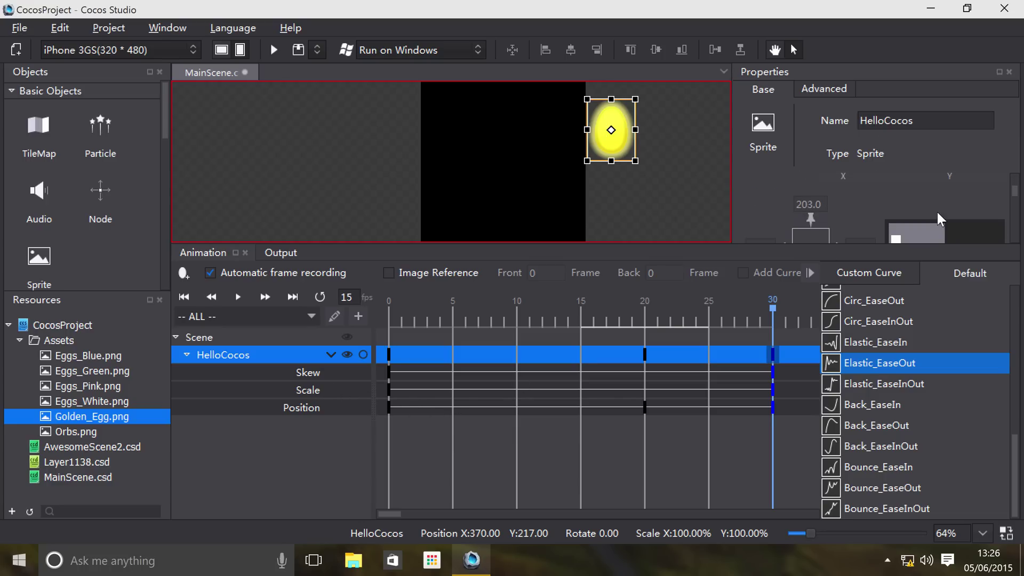
drag(943, 244, 944, 369)
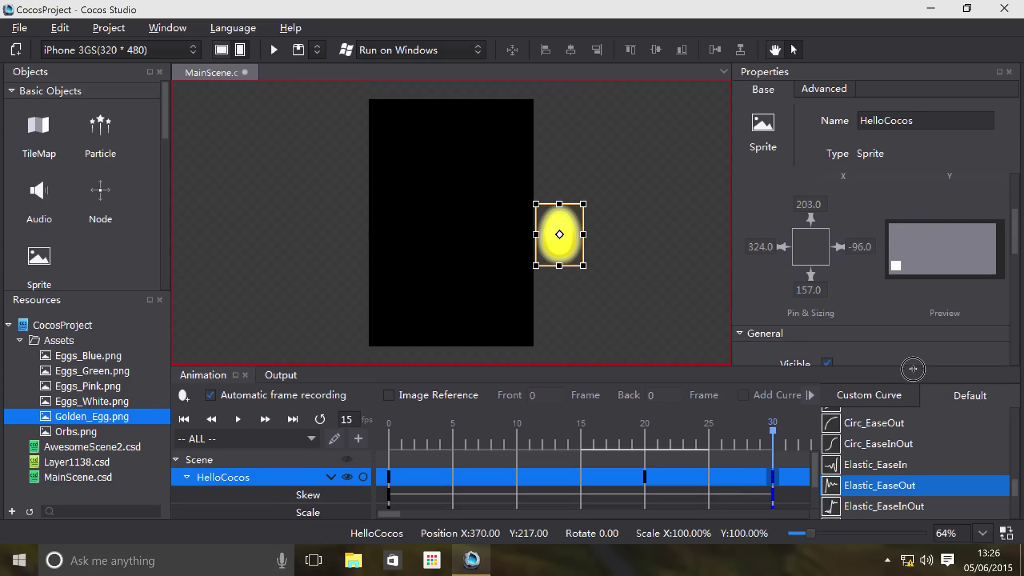
scroll(865, 267, down, 4)
scroll(865, 268, up, 2)
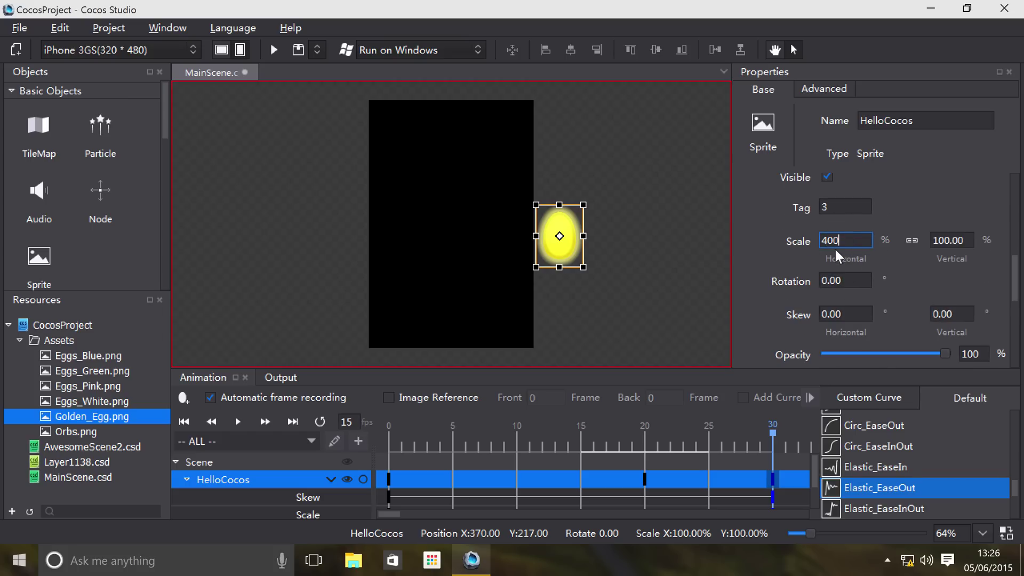
key(Tab)
text(50)
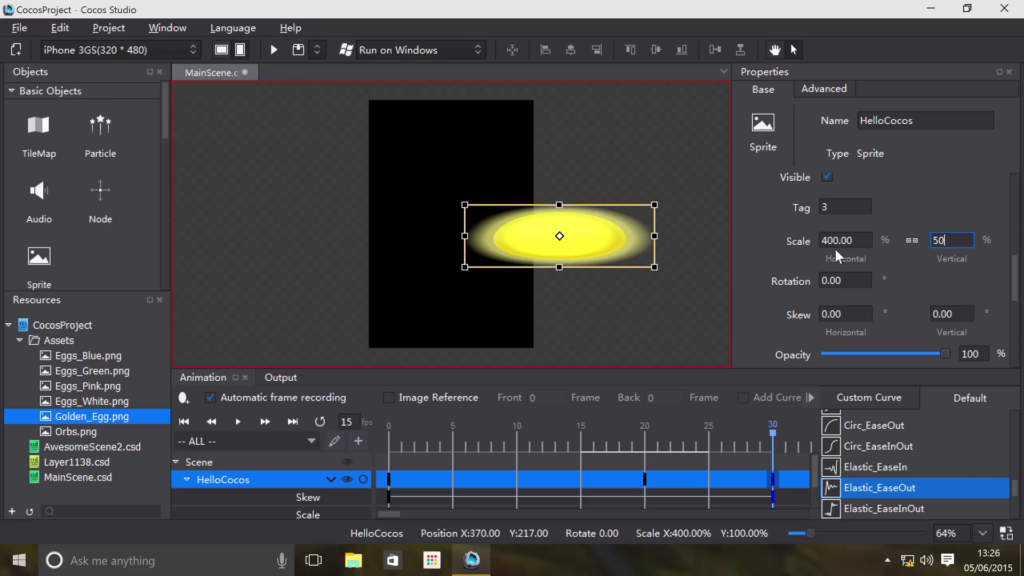
key(Return)
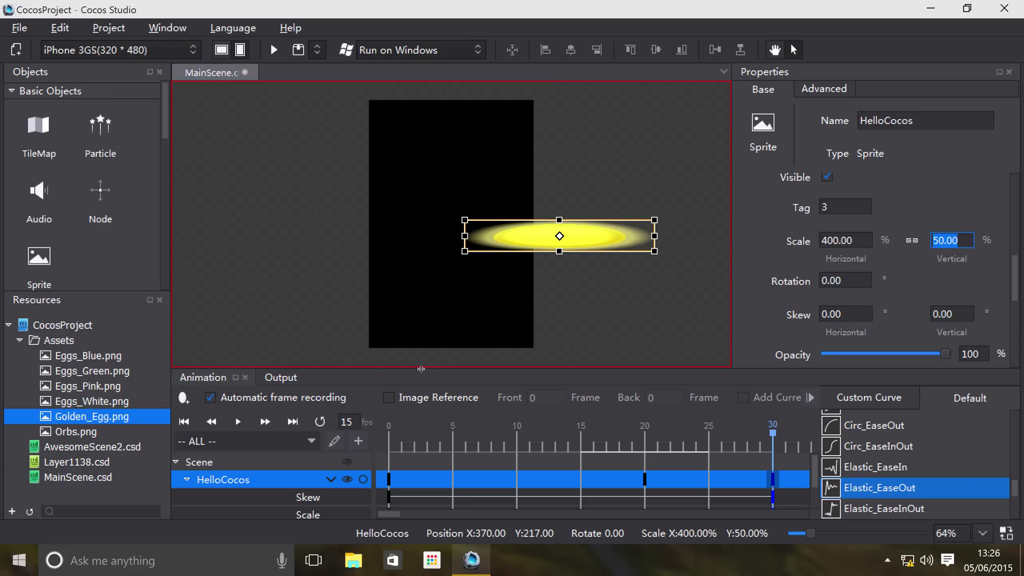
drag(428, 369, 428, 236)
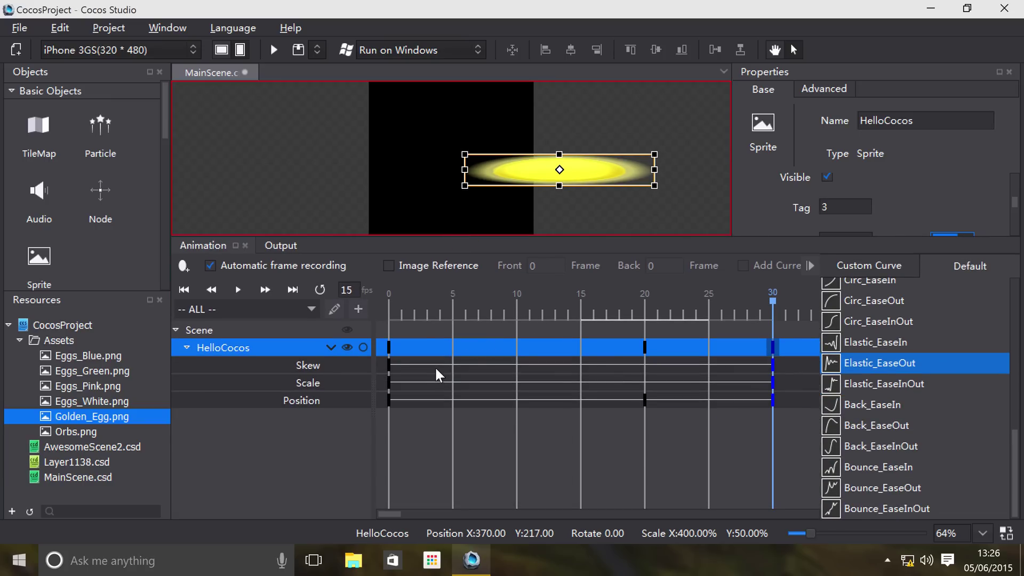
click(387, 348)
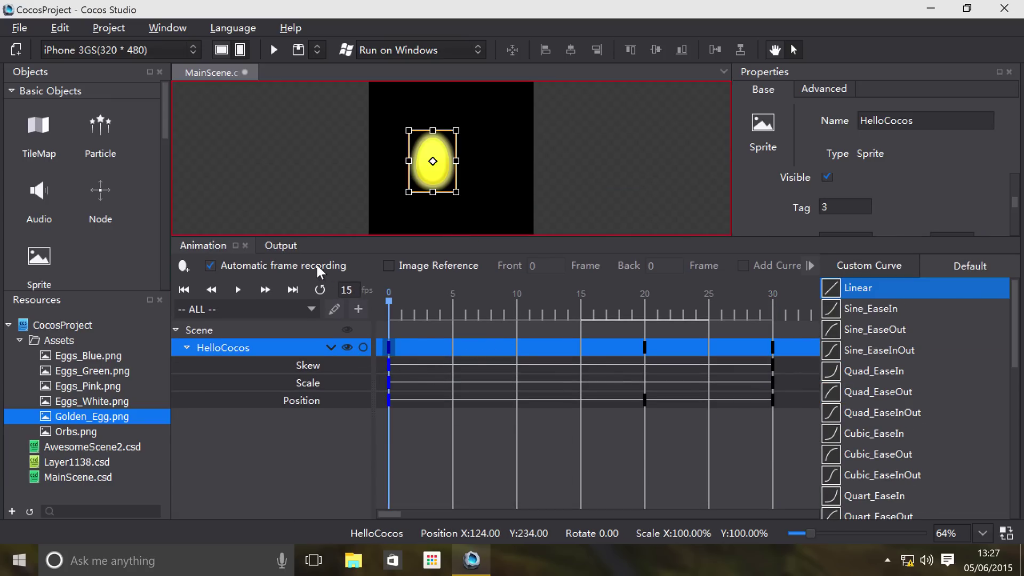
click(238, 282)
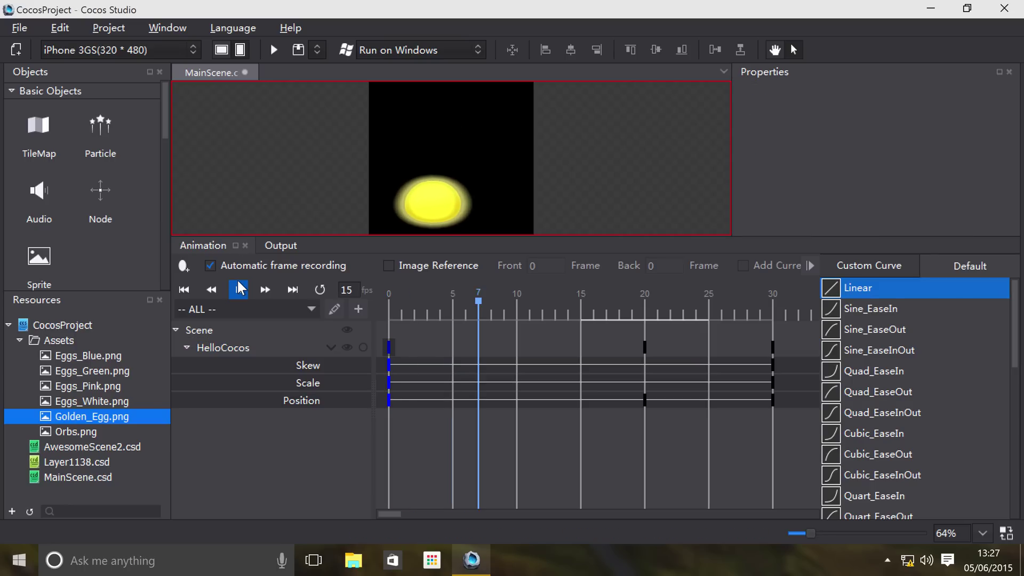
click(240, 291)
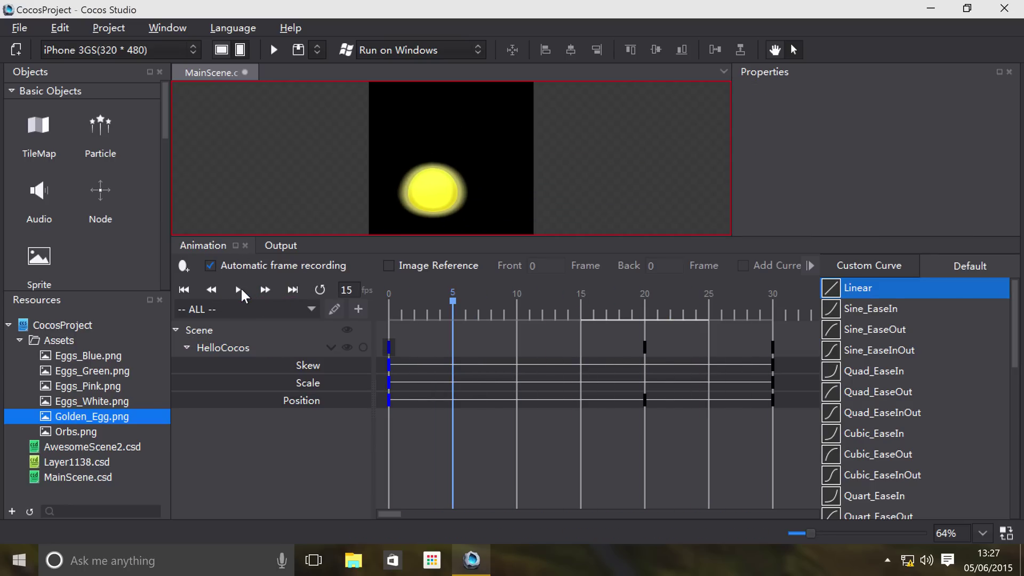
click(389, 352)
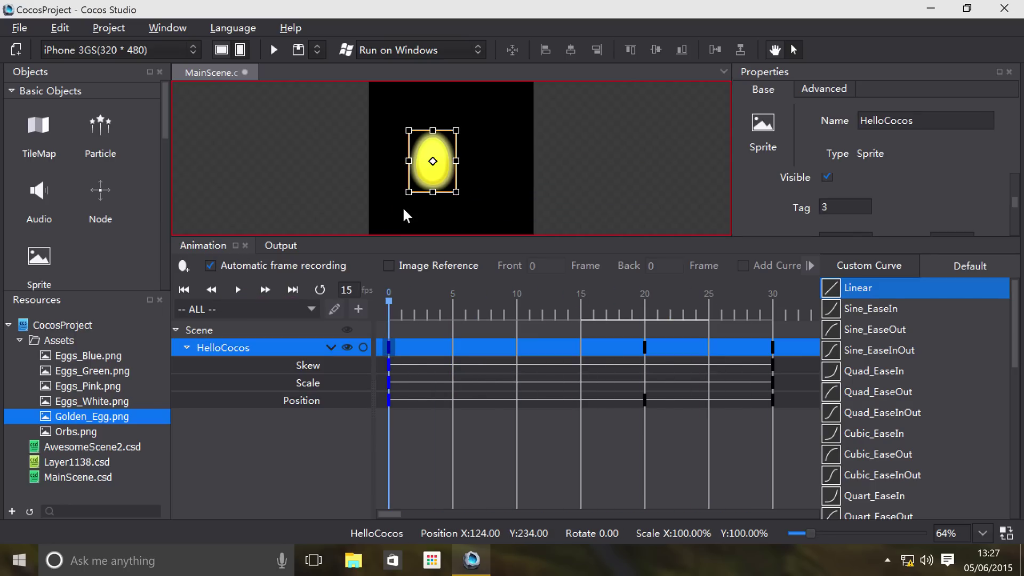
scroll(407, 215, down, 3)
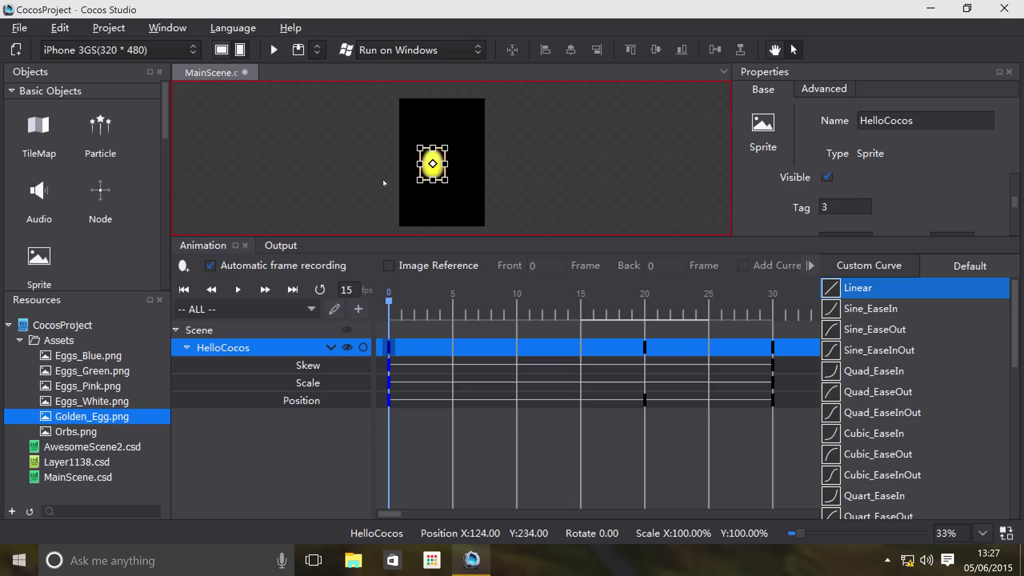
scroll(384, 182, up, 1)
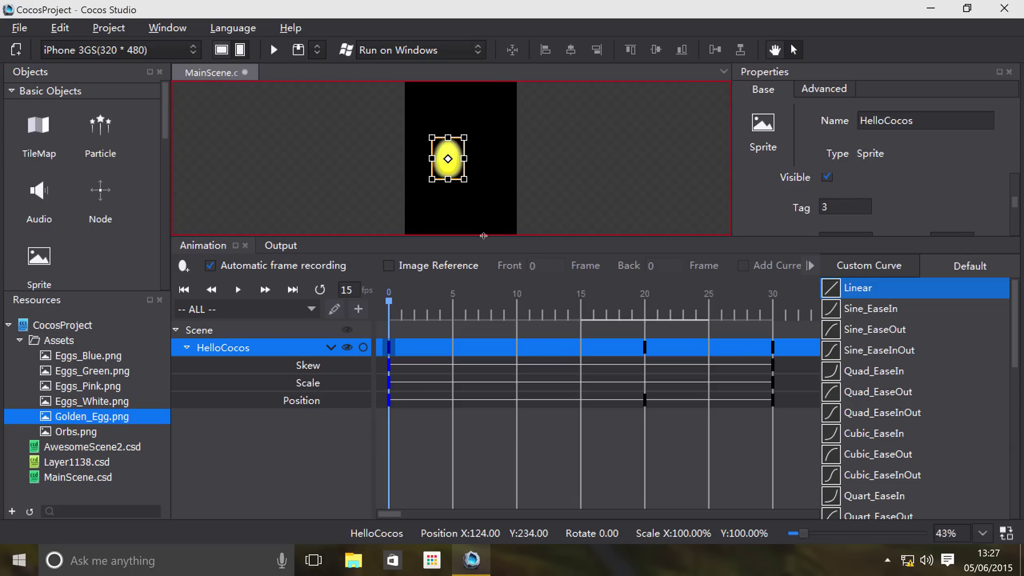
drag(480, 238, 428, 416)
scroll(427, 338, up, 4)
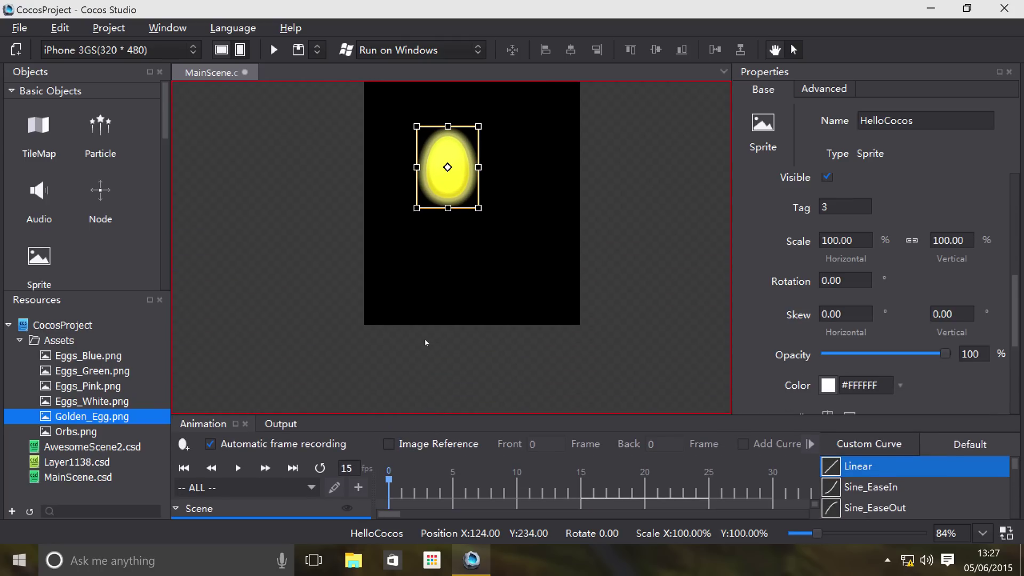
click(413, 365)
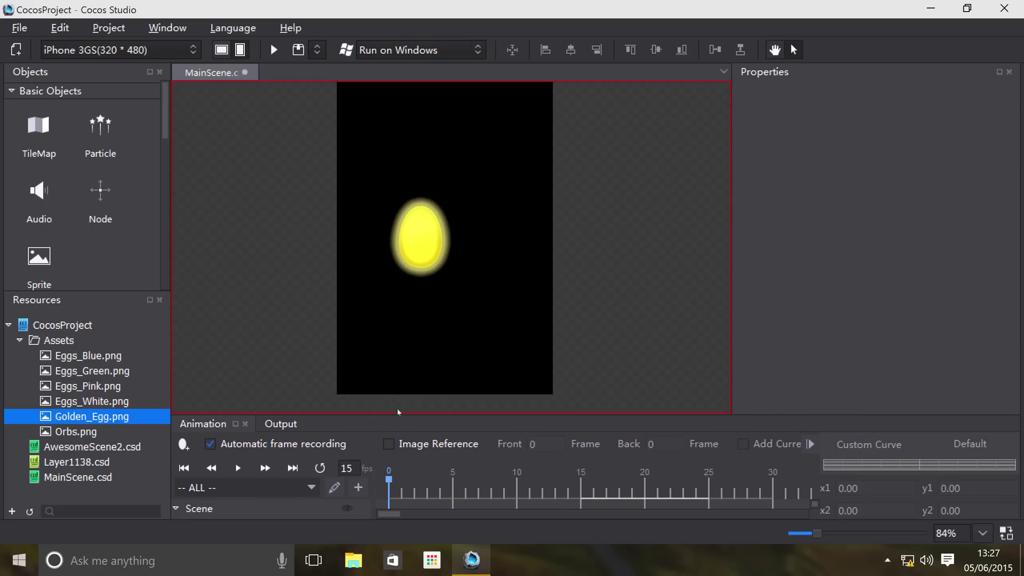
click(235, 470)
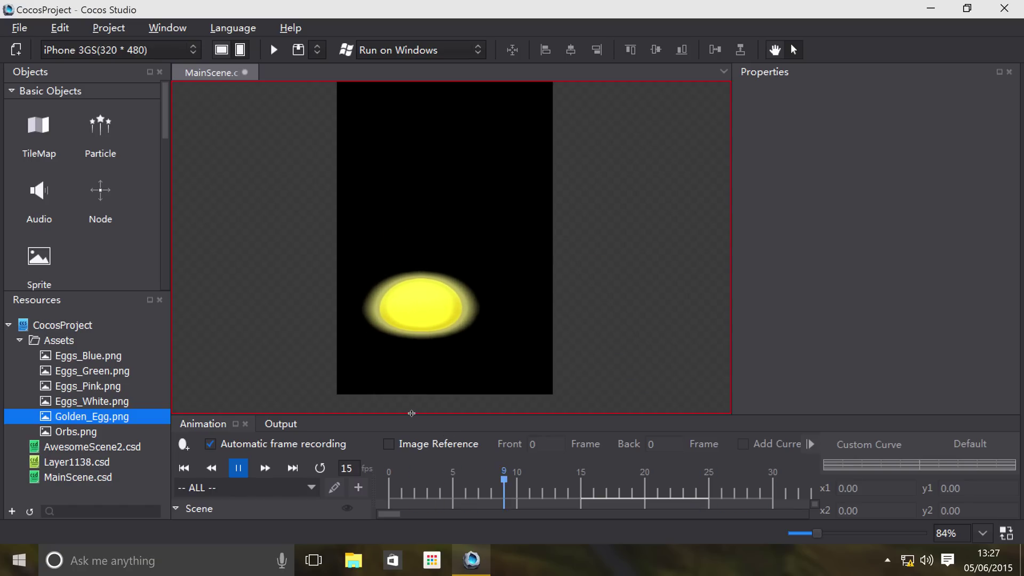
drag(412, 416, 414, 249)
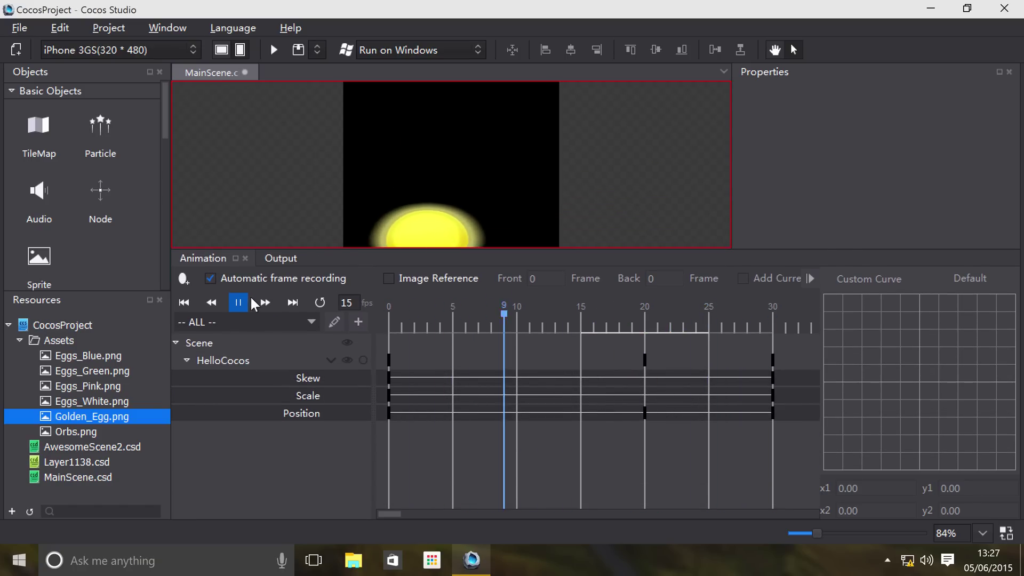
click(238, 303)
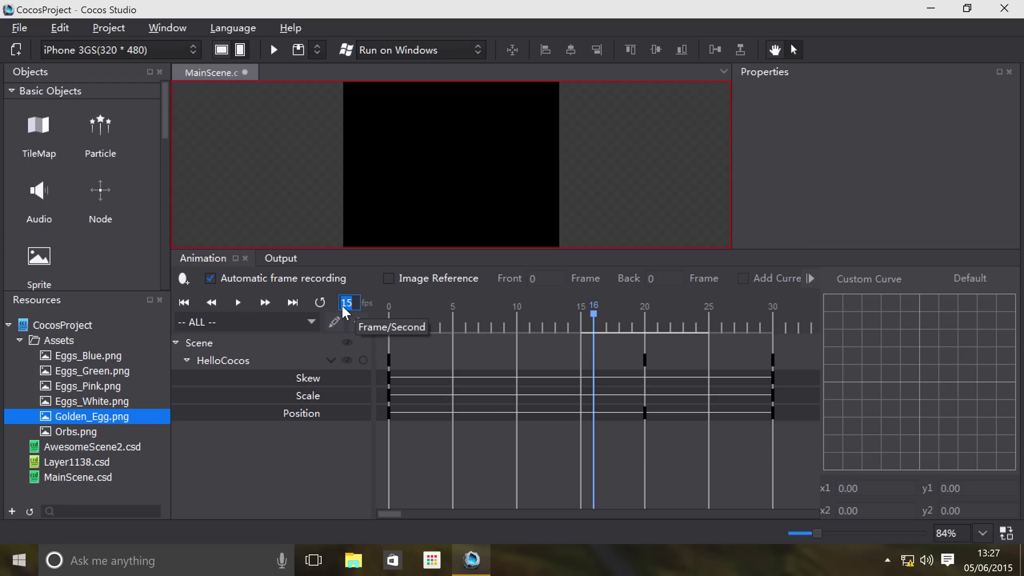
scroll(440, 187, down, 4)
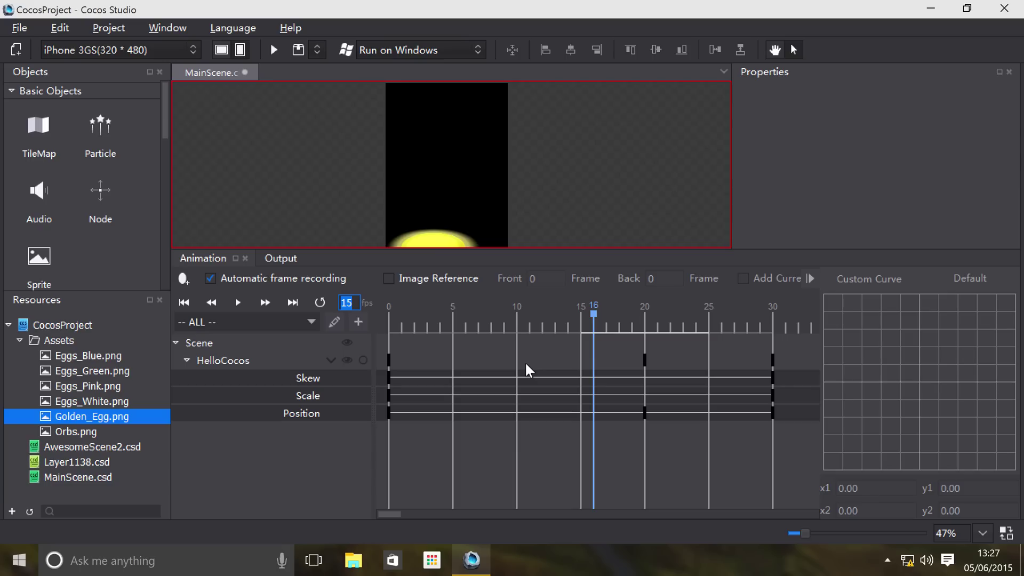
text(60)
click(238, 302)
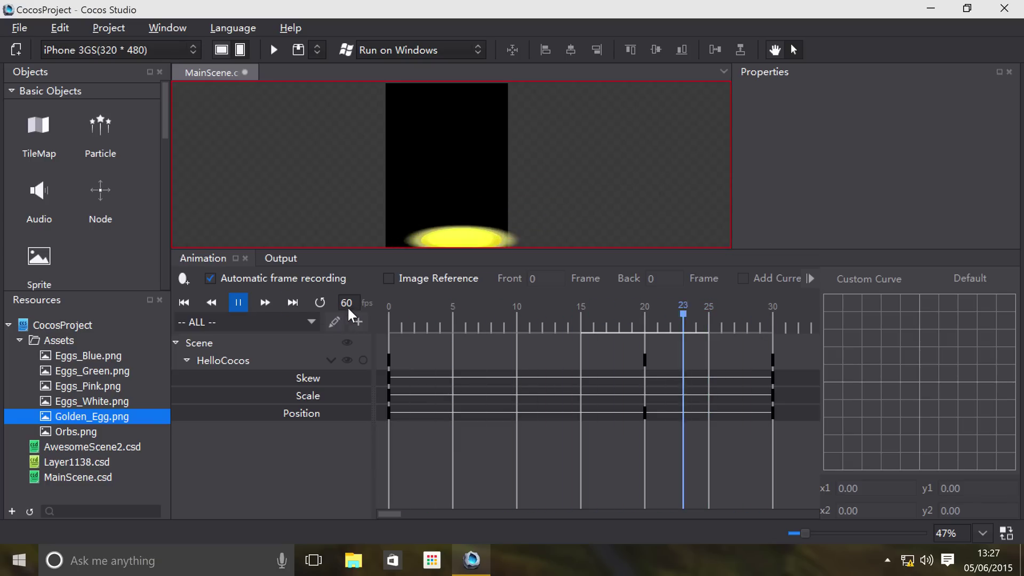
text(15)
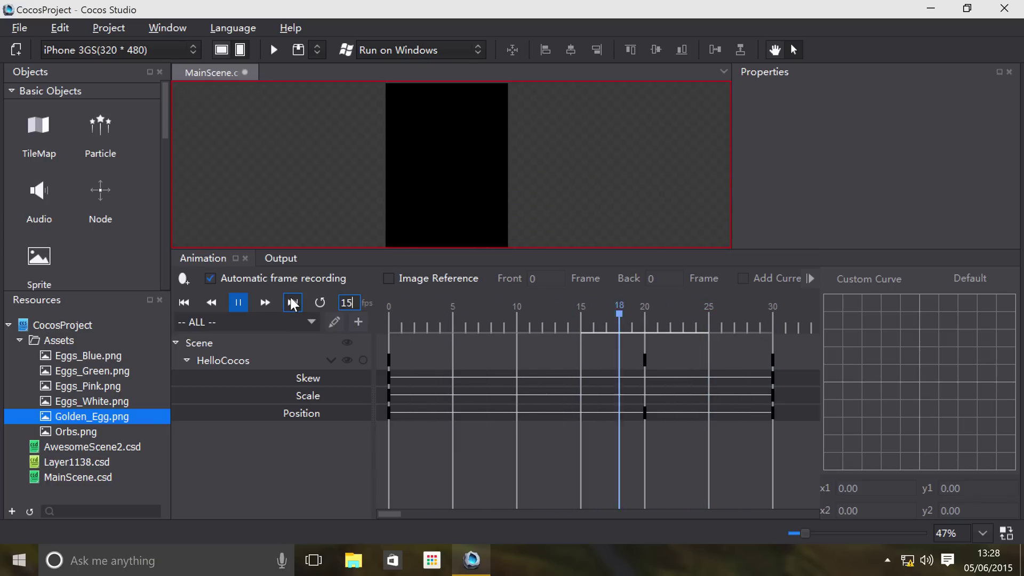
click(240, 301)
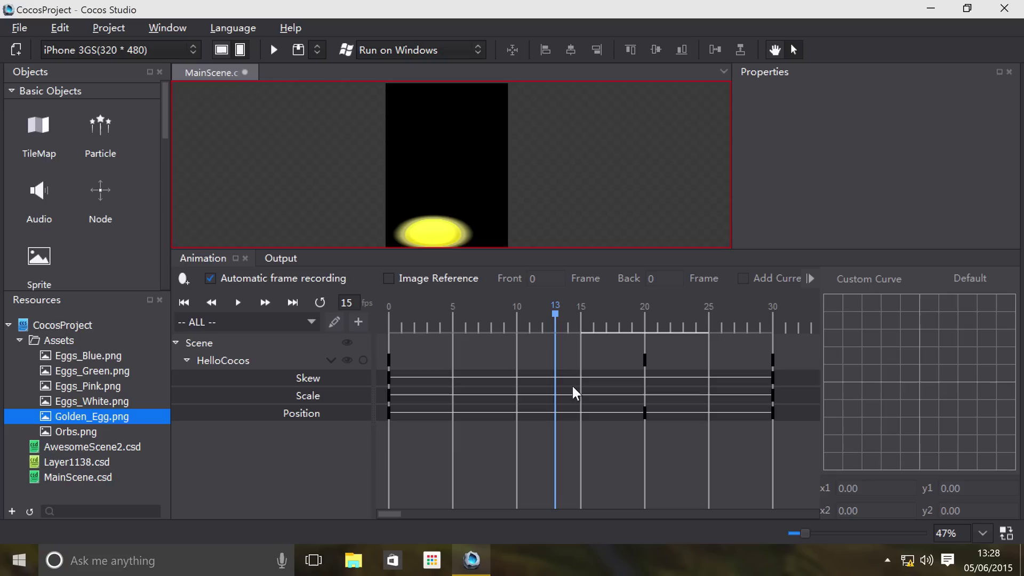